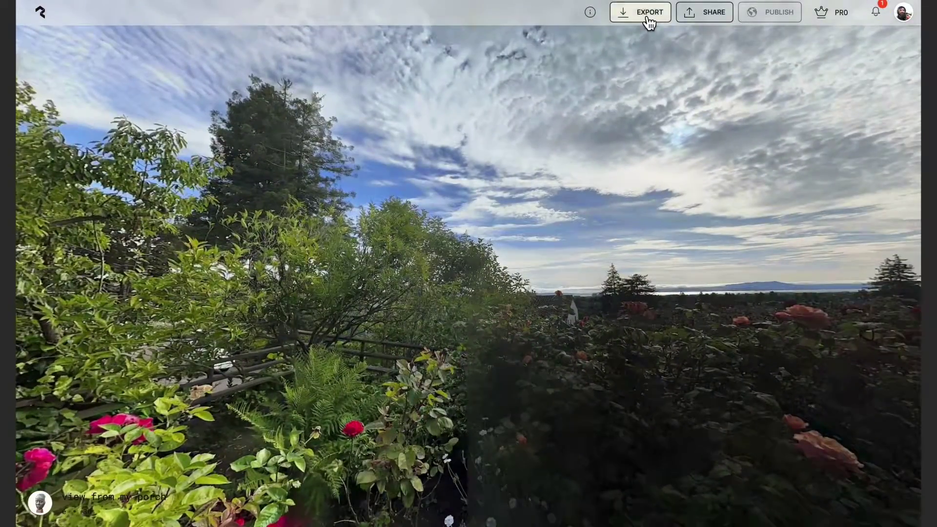
Step: Export the Polycam garden capture in Skybox format and save the image to the Desktop
{"action": "left_click", "coordinate": [647, 20]}
{"action": "left_click", "coordinate": [562, 305]}
{"action": "left_click", "coordinate": [576, 343]}
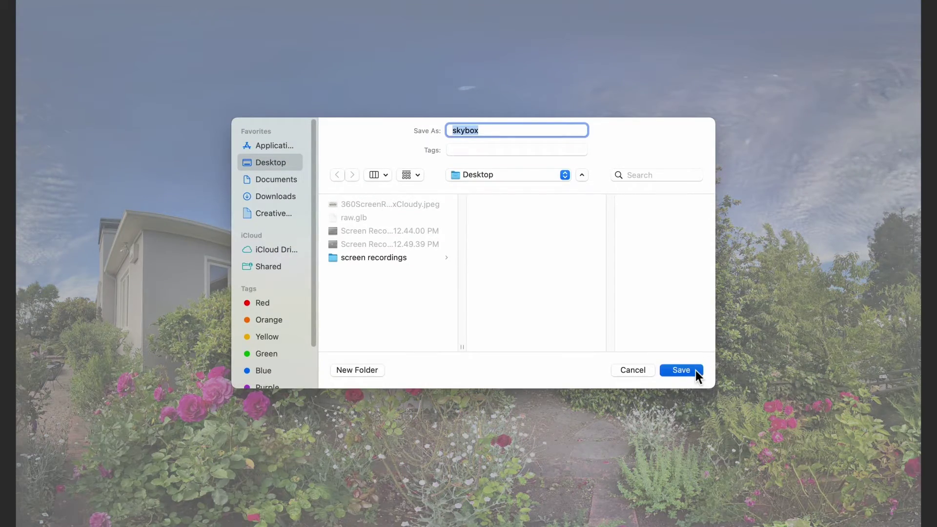
{"action": "left_click", "coordinate": [681, 371]}
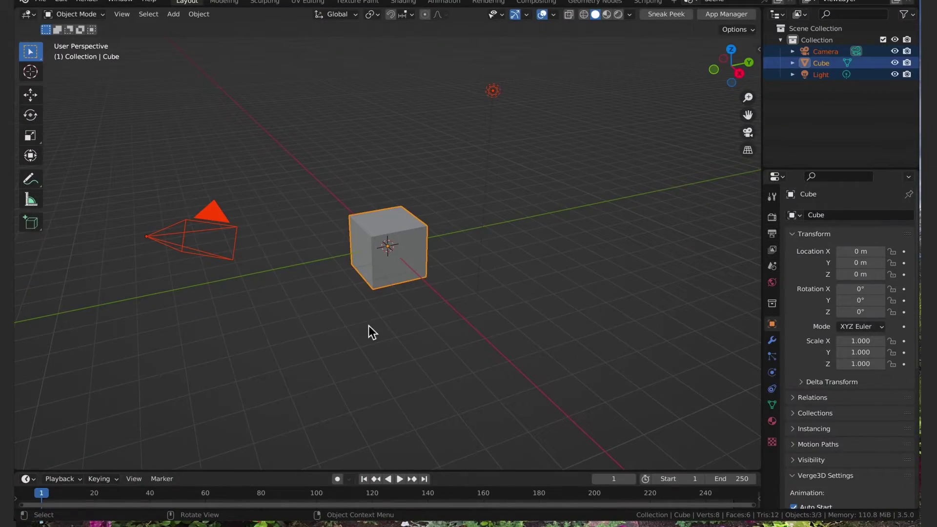
Step: Delete the default cube, camera and light, then add a Suzanne monkey head
{"action": "key", "text": "x"}
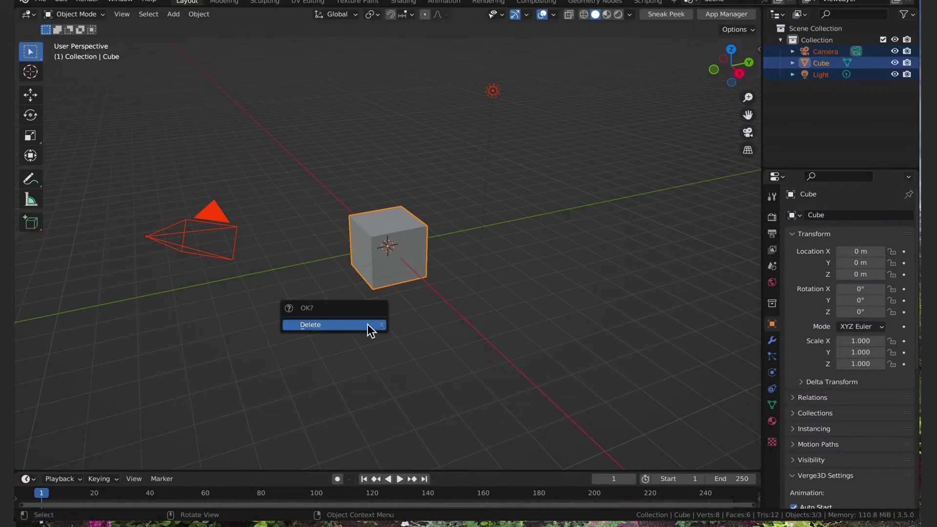
{"action": "left_click", "coordinate": [368, 324]}
{"action": "key", "text": "shift+a"}
{"action": "mouse_move", "coordinate": [394, 276]}
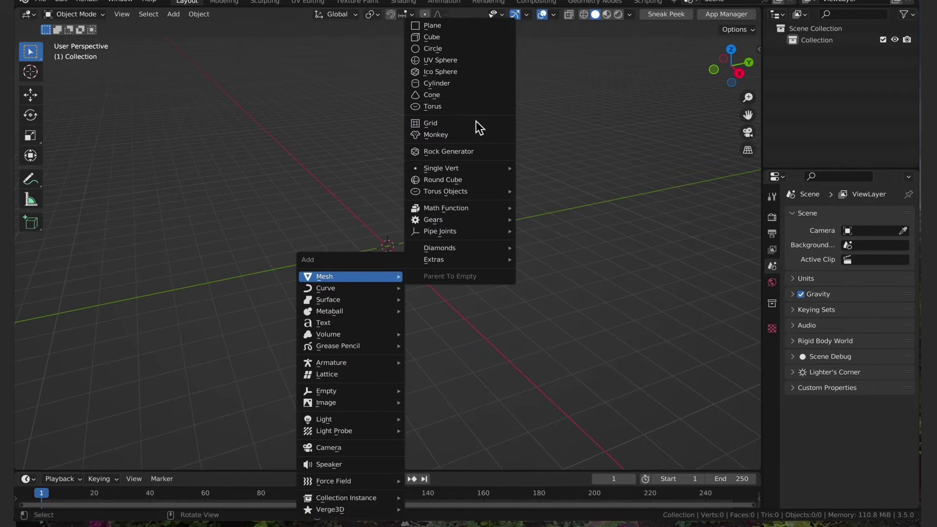
{"action": "left_click", "coordinate": [473, 136]}
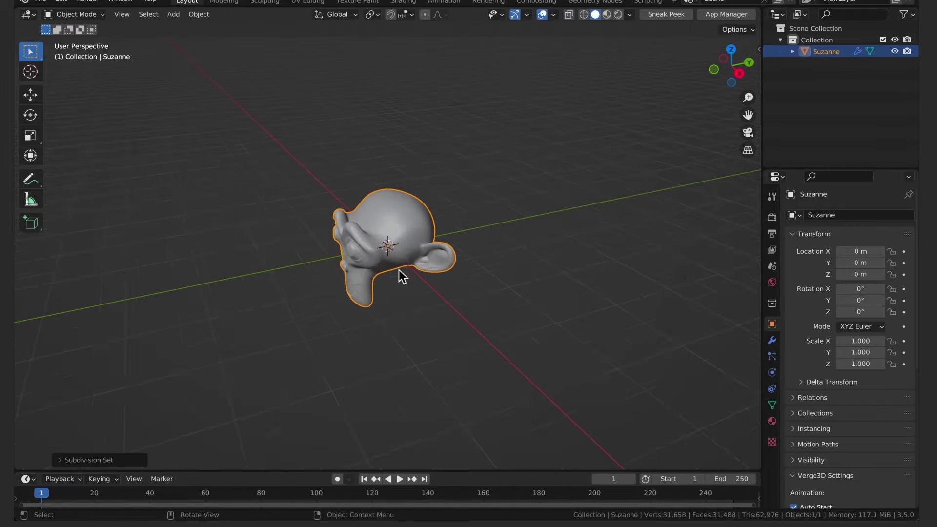
Step: Shade Suzanne smooth and show the World properties
{"action": "middle_click_drag", "start_coordinate": [399, 276], "coordinate": [434, 277]}
{"action": "right_click", "coordinate": [428, 222]}
{"action": "left_click", "coordinate": [427, 220]}
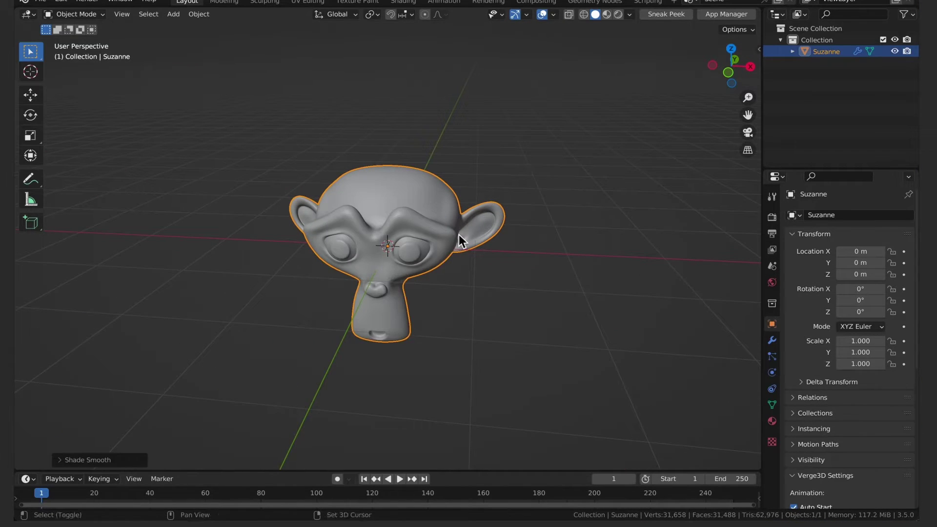
{"action": "left_click", "coordinate": [772, 282]}
Step: Show the World node tree in the Shading workspace's node editor
{"action": "left_click", "coordinate": [403, 2]}
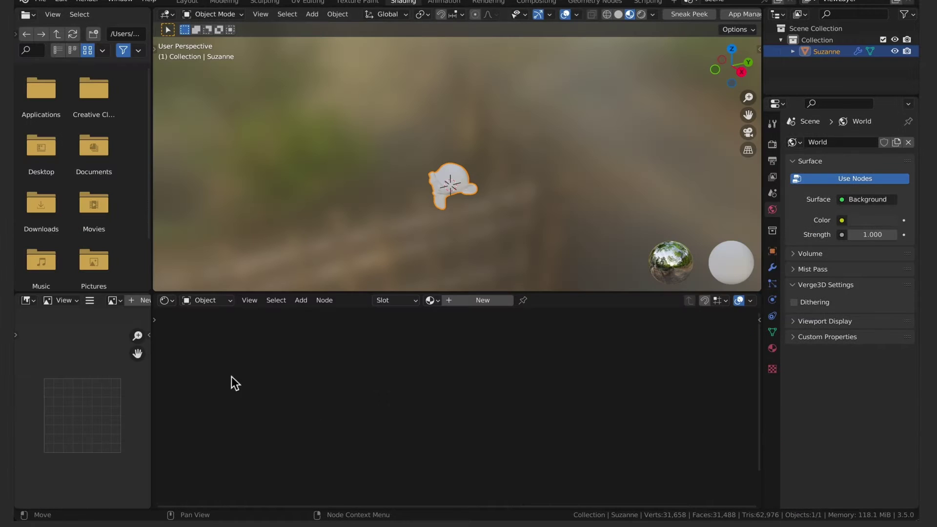
{"action": "left_click", "coordinate": [215, 301]}
{"action": "left_click", "coordinate": [217, 327]}
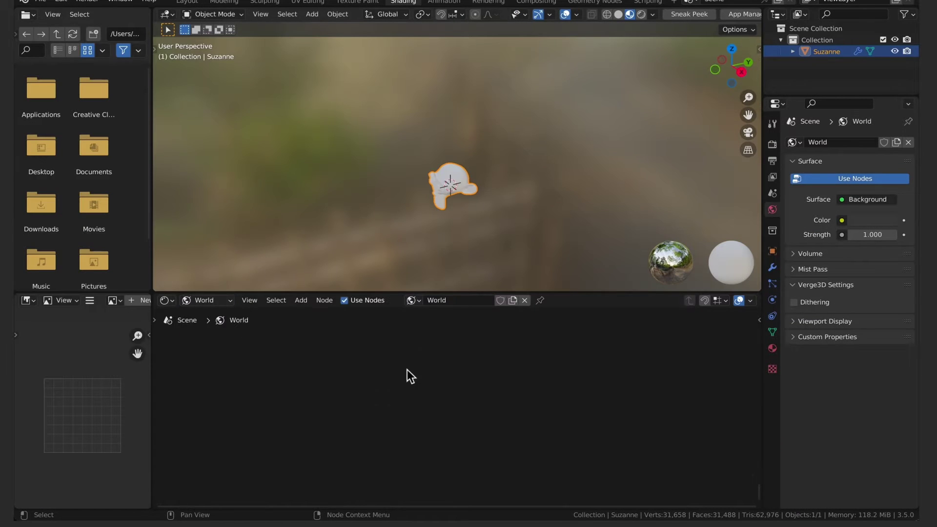
{"action": "key", "text": "Home"}
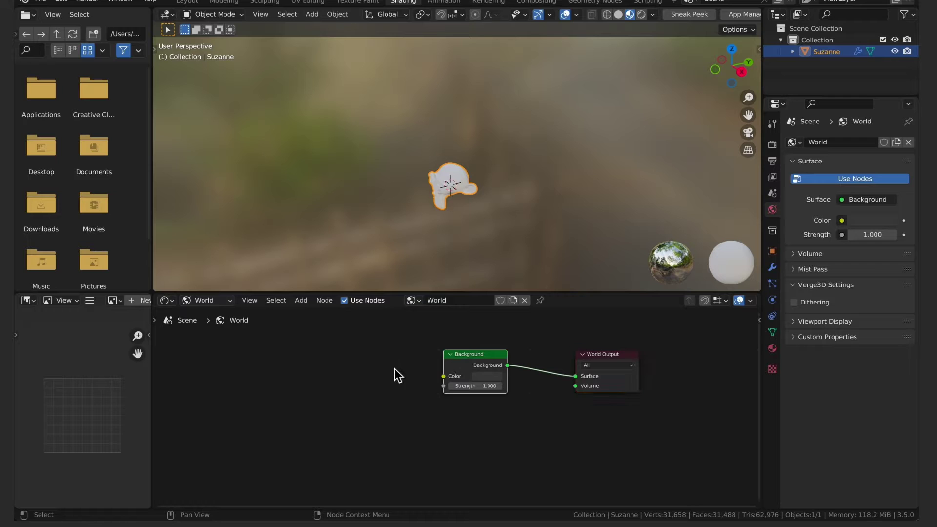
Step: Add an Environment Texture node and a Mapping node to the left of Background
{"action": "key", "text": "shift+a"}
{"action": "type", "text": "env"}
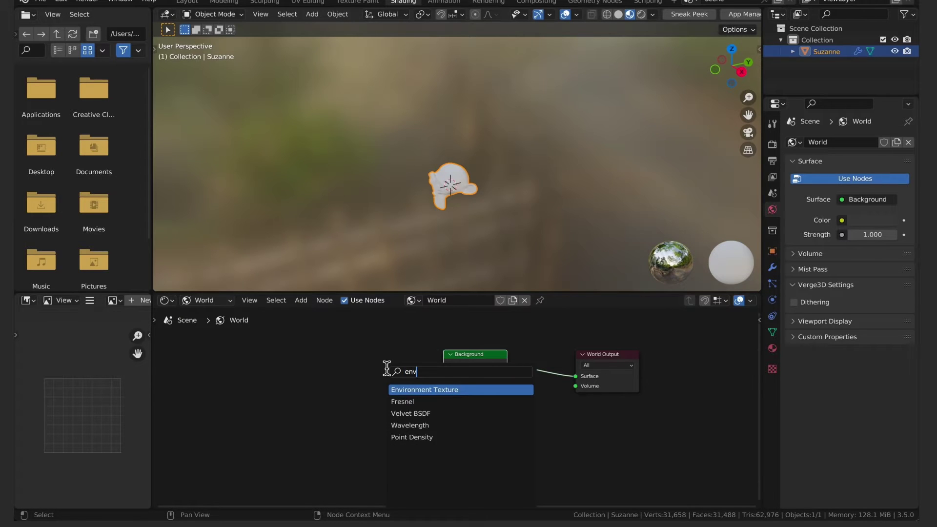
{"action": "left_click", "coordinate": [425, 388]}
{"action": "left_click", "coordinate": [439, 390]}
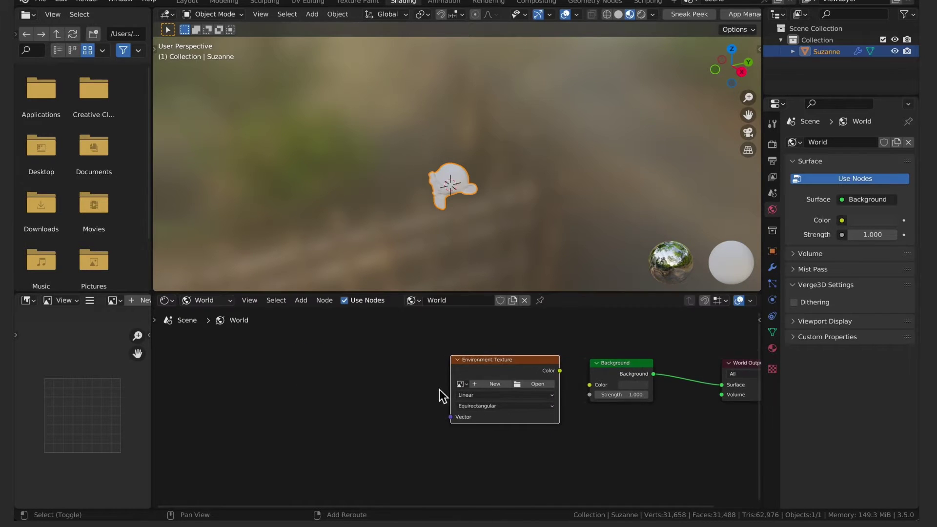
{"action": "key", "text": "shift+a"}
{"action": "left_click", "coordinate": [385, 377]}
{"action": "type", "text": "mapp"}
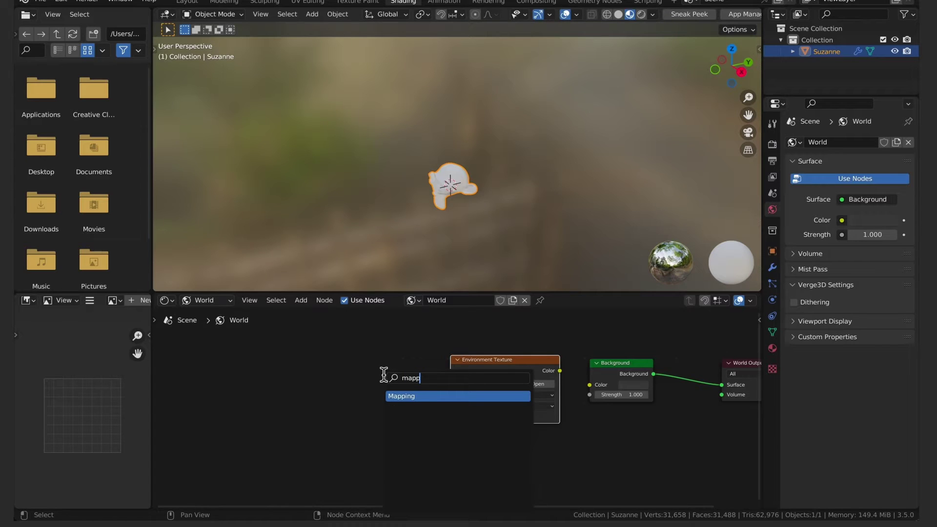
{"action": "key", "text": "Return"}
{"action": "left_click", "coordinate": [373, 390]}
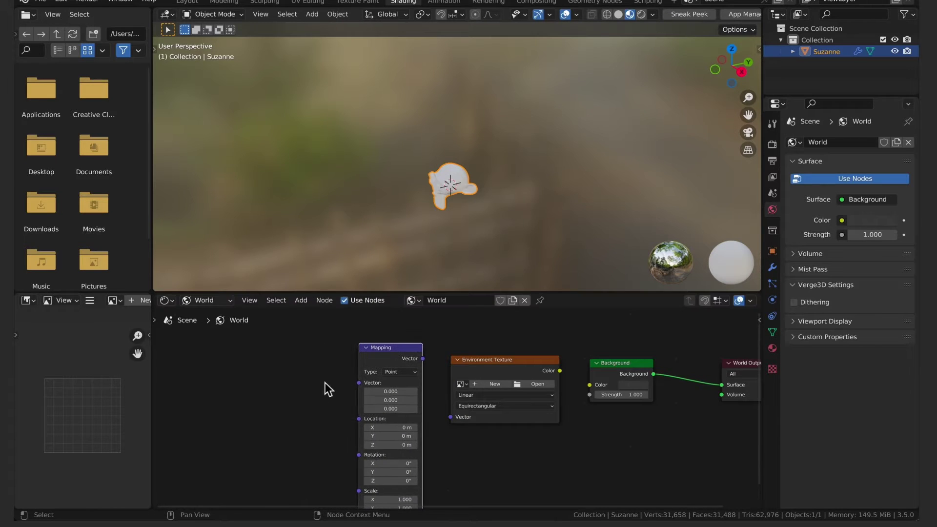
{"action": "middle_click_drag", "start_coordinate": [325, 383], "coordinate": [395, 390]}
Step: Add Texture Coordinate and chain Generated → Mapping → Environment Texture → Background Color
{"action": "key", "text": "shift+a"}
{"action": "type", "text": "tex"}
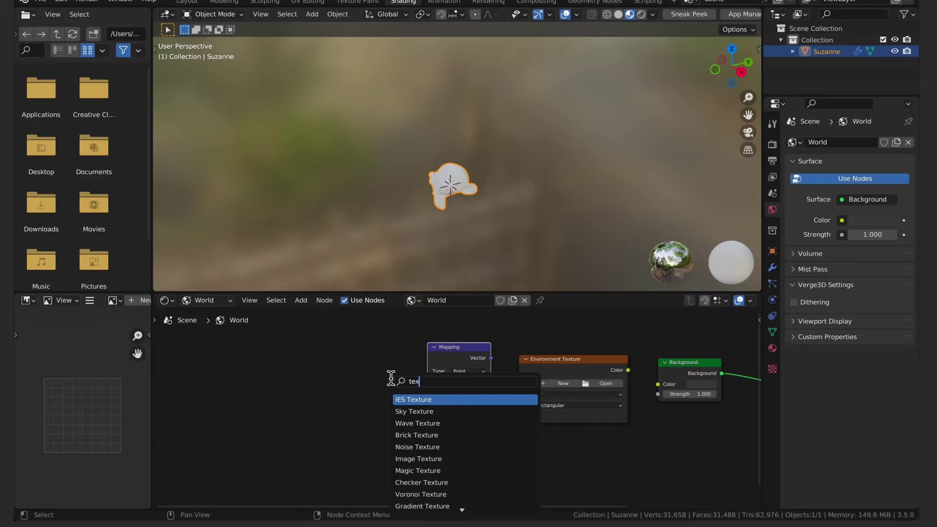
{"action": "type", "text": "ture co"}
{"action": "key", "text": "Return"}
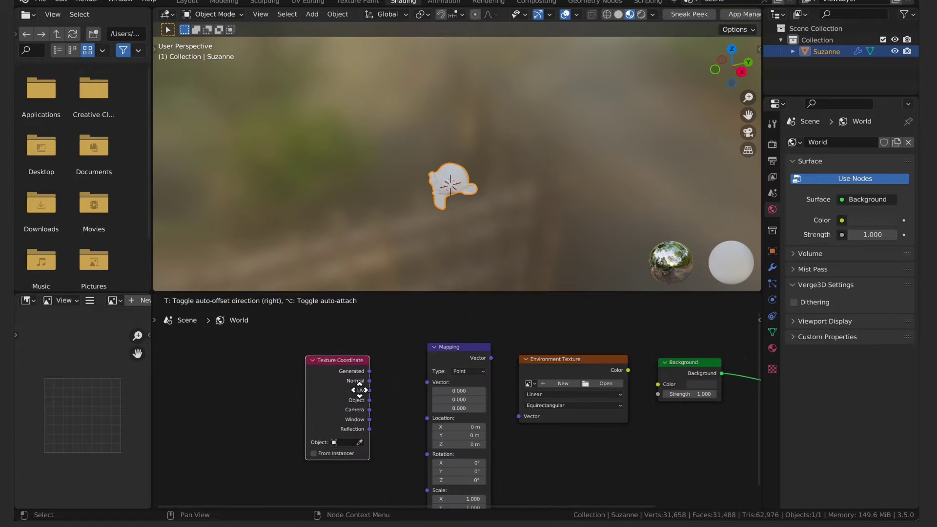
{"action": "left_click", "coordinate": [358, 387]}
{"action": "left_click_drag", "start_coordinate": [368, 370], "coordinate": [427, 382]}
{"action": "left_click", "coordinate": [525, 374], "text": "shift"}
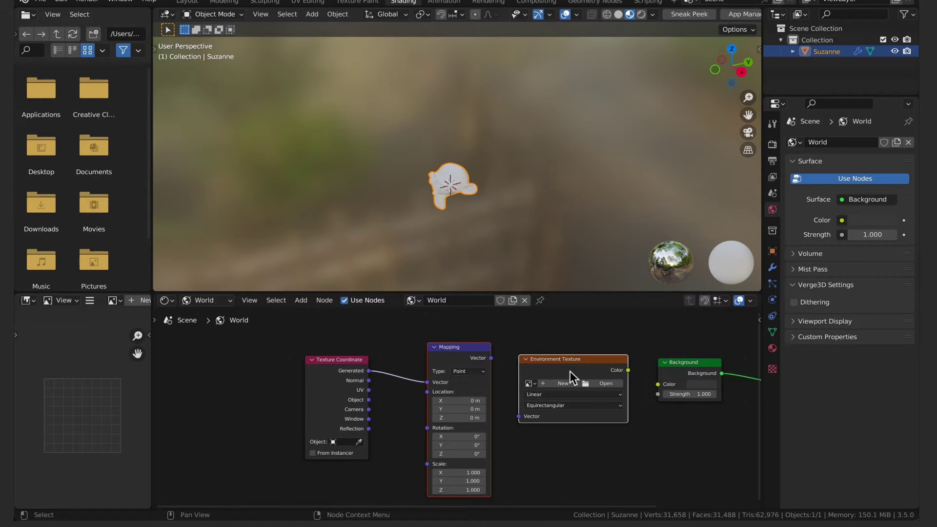
{"action": "key", "text": "f"}
{"action": "left_click_drag", "start_coordinate": [628, 370], "coordinate": [688, 367]}
{"action": "scroll", "coordinate": [553, 392], "scroll_direction": "up", "scroll_amount": 2}
{"action": "middle_click_drag", "start_coordinate": [553, 392], "coordinate": [358, 406]}
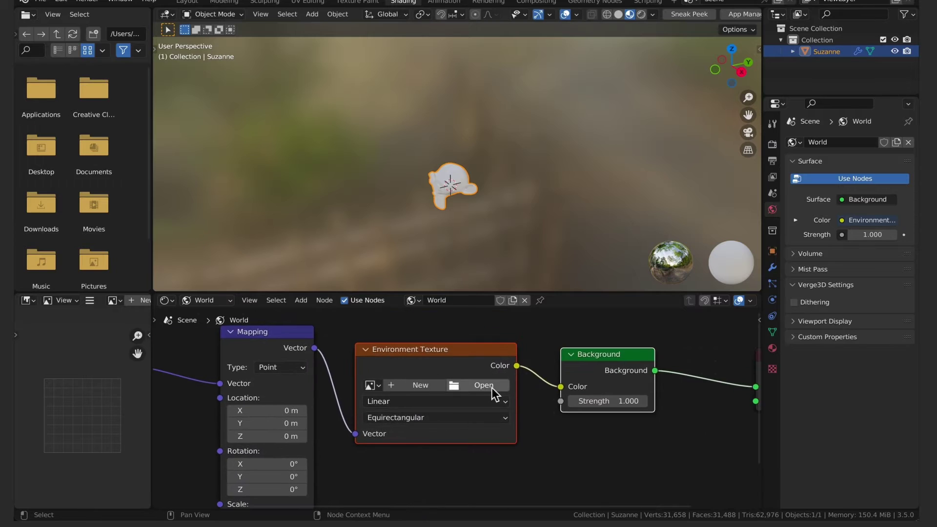
Step: Load the Desktop skybox JPEG 360ScreenRecordingSkyboxCloudy.jpeg into the Environment Texture node
{"action": "left_click", "coordinate": [488, 385]}
{"action": "left_click", "coordinate": [138, 298]}
{"action": "left_click", "coordinate": [593, 142]}
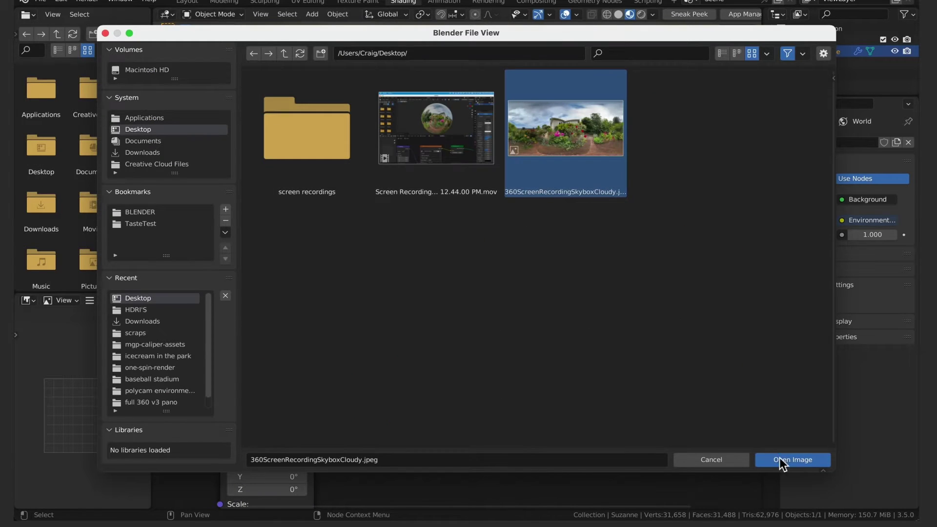
{"action": "left_click", "coordinate": [779, 462]}
{"action": "scroll", "coordinate": [448, 188], "scroll_direction": "up", "scroll_amount": 3}
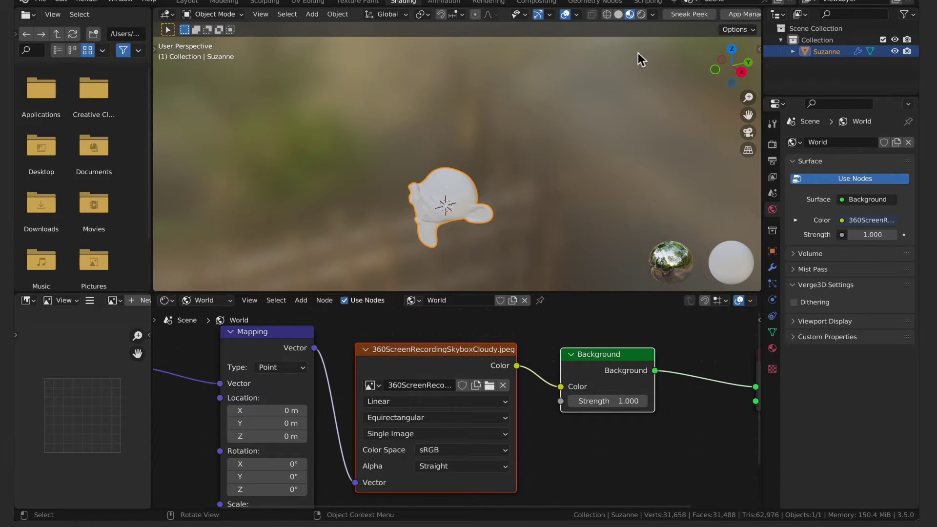
Step: Switch to Rendered shading and set the Mapping Z rotation to 32.8°
{"action": "left_click", "coordinate": [641, 14]}
{"action": "mouse_move", "coordinate": [522, 172]}
{"action": "middle_mouse_down"}
{"action": "mouse_move", "coordinate": [453, 190]}
{"action": "mouse_move", "coordinate": [547, 180]}
{"action": "mouse_move", "coordinate": [487, 194]}
{"action": "middle_mouse_up"}
{"action": "scroll", "coordinate": [339, 405], "scroll_direction": "down", "scroll_amount": 5}
{"action": "scroll", "coordinate": [338, 405], "scroll_direction": "left", "scroll_amount": 4}
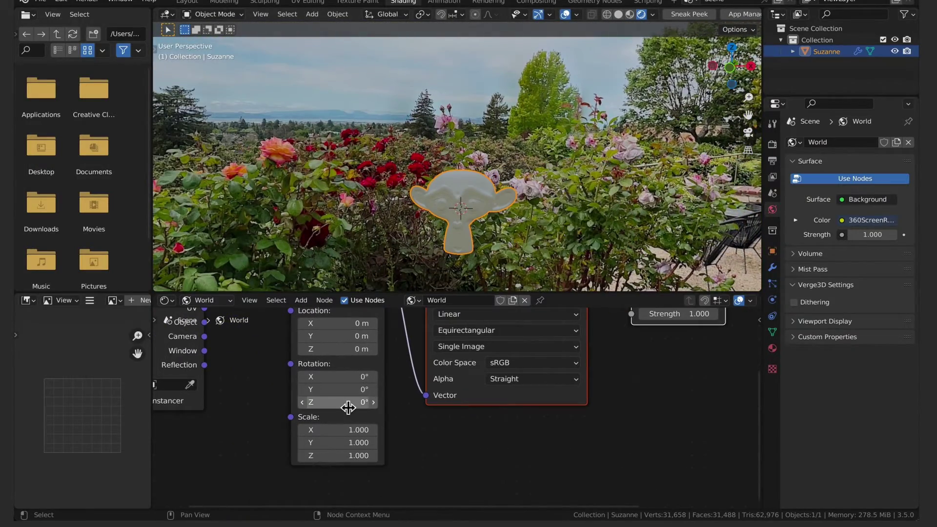
{"action": "mouse_move", "coordinate": [348, 407]}
{"action": "left_mouse_down"}
{"action": "mouse_move", "coordinate": [396, 407]}
{"action": "mouse_move", "coordinate": [337, 408]}
{"action": "left_mouse_up"}
{"action": "middle_click_drag", "start_coordinate": [539, 217], "coordinate": [743, 283]}
Step: Turn on Film > Transparent in the Render properties
{"action": "left_click", "coordinate": [771, 145]}
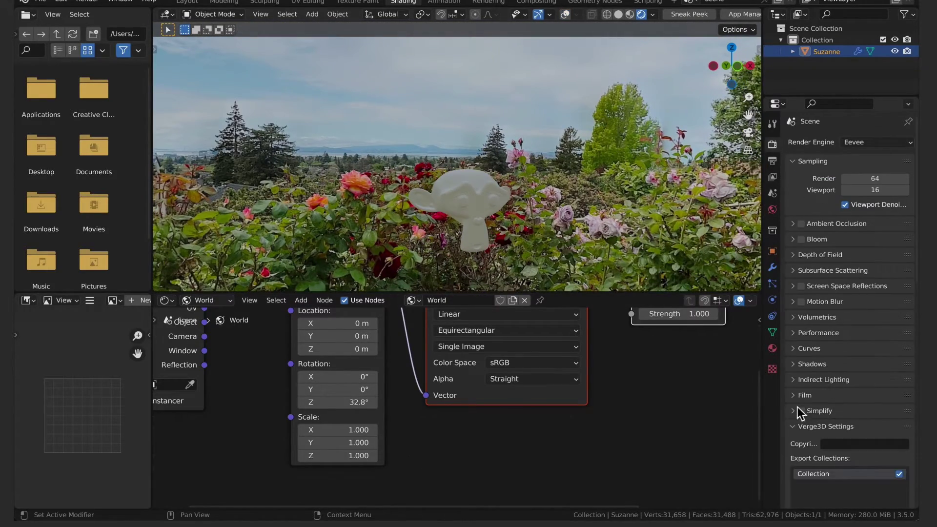
{"action": "left_click", "coordinate": [804, 396]}
{"action": "left_click", "coordinate": [840, 425]}
{"action": "scroll", "coordinate": [510, 227], "scroll_direction": "up", "scroll_amount": 4}
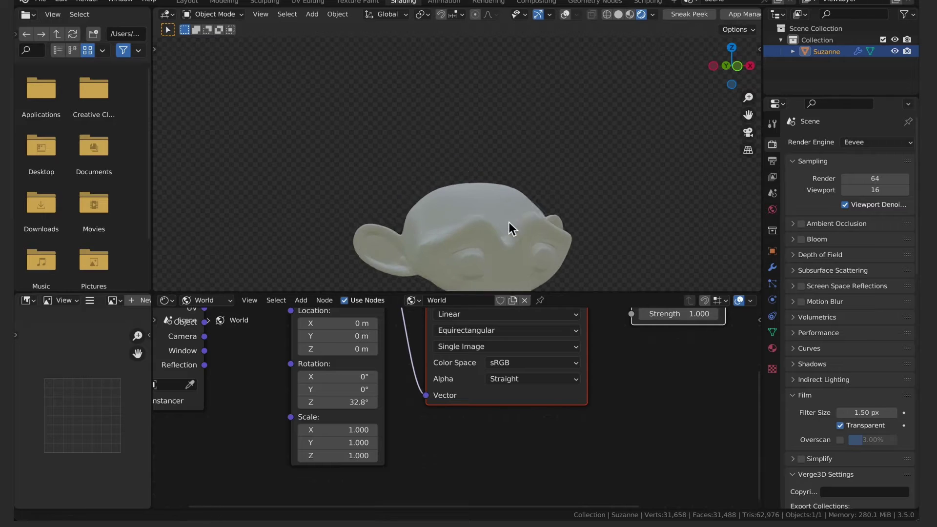
{"action": "scroll", "coordinate": [509, 221], "scroll_direction": "down", "scroll_amount": 3}
{"action": "scroll", "coordinate": [628, 377], "scroll_direction": "down", "scroll_amount": 3}
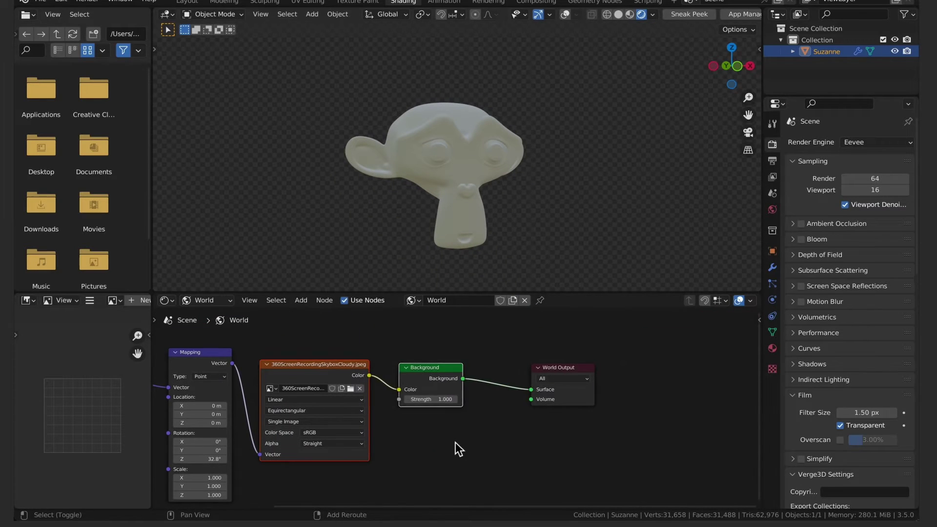
Step: Insert a Hue Saturation Value node before Background with Saturation 0.5
{"action": "key", "text": "shift+a"}
{"action": "type", "text": "hue"}
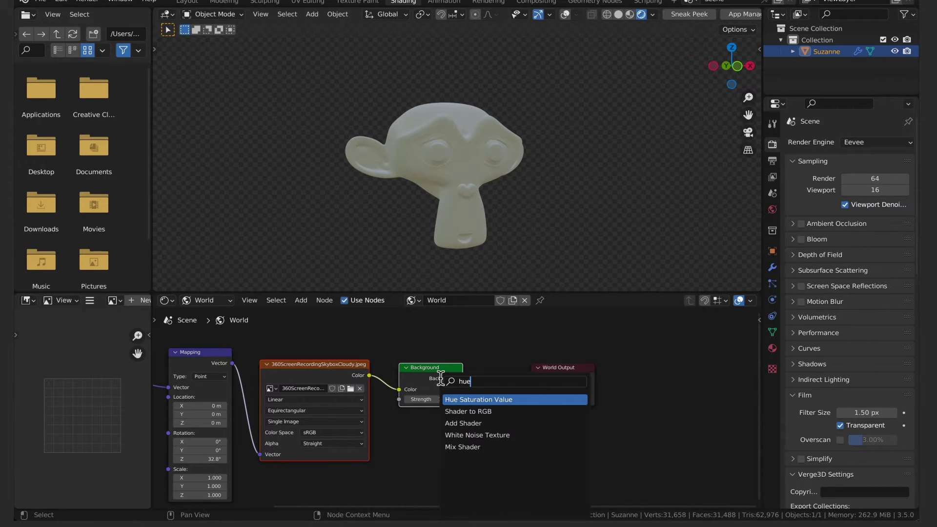
{"action": "left_click", "coordinate": [471, 400]}
{"action": "left_click", "coordinate": [444, 390]}
{"action": "scroll", "coordinate": [396, 390], "scroll_direction": "up", "scroll_amount": 4}
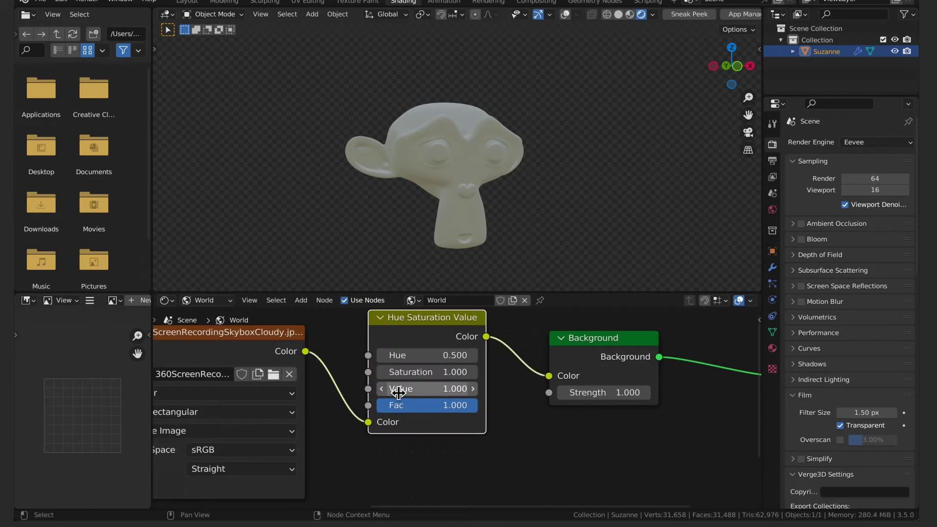
{"action": "left_click_drag", "start_coordinate": [481, 418], "coordinate": [457, 418]}
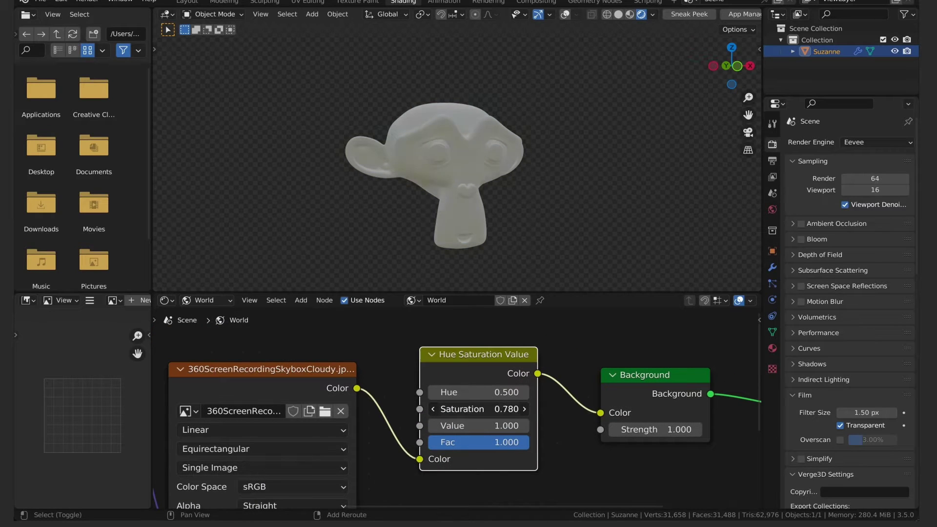
{"action": "double_click", "coordinate": [482, 410]}
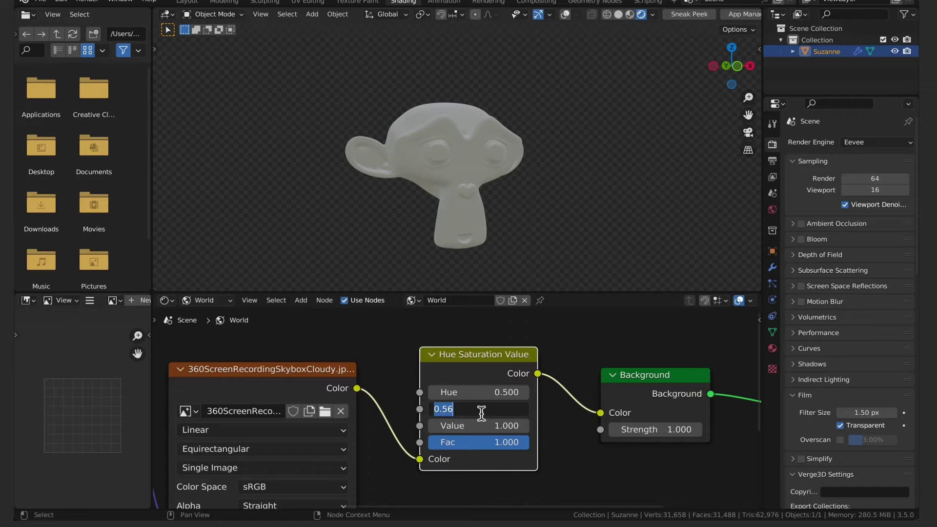
{"action": "type", "text": "0.5"}
{"action": "key", "text": "Return"}
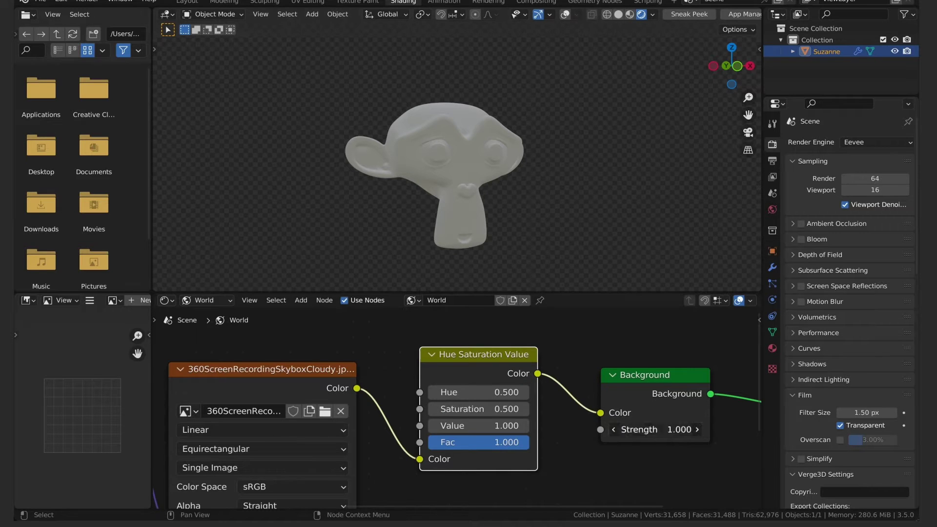
Step: Set the Background node's Strength to 0.2
{"action": "type", "text": "0.5"}
{"action": "key", "text": "Return"}
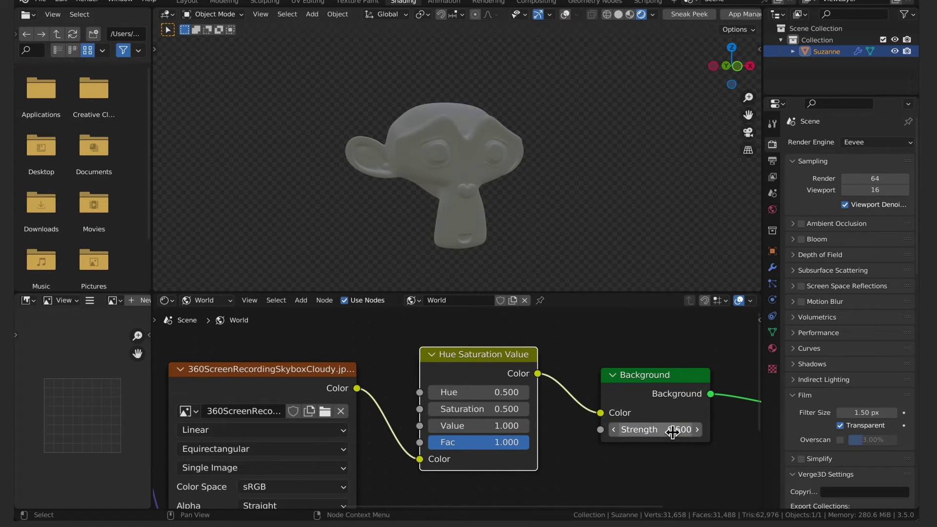
{"action": "double_click", "coordinate": [669, 433]}
{"action": "type", "text": "0.2"}
{"action": "key", "text": "Return"}
Step: Add an Area light and move it along the Y axis
{"action": "key", "text": "shift+a"}
{"action": "mouse_move", "coordinate": [493, 181]}
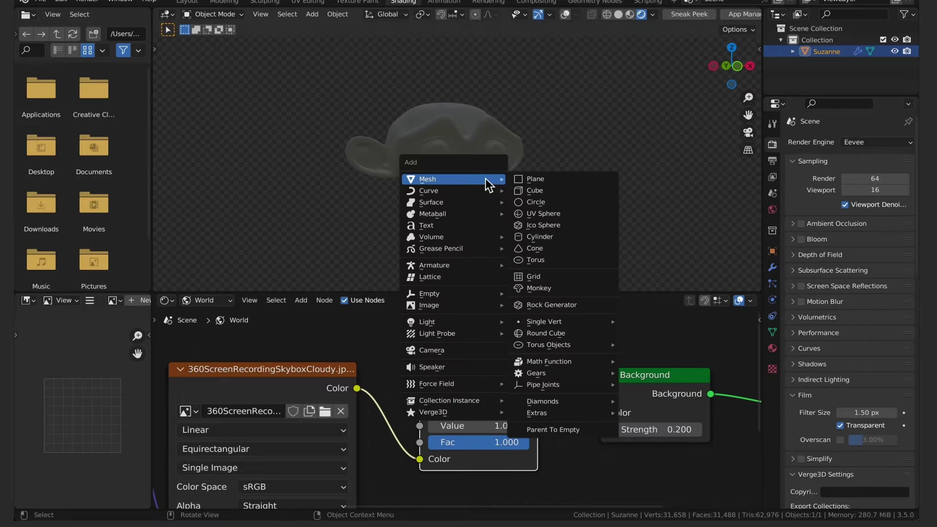
{"action": "mouse_move", "coordinate": [437, 323]}
{"action": "left_click", "coordinate": [534, 360]}
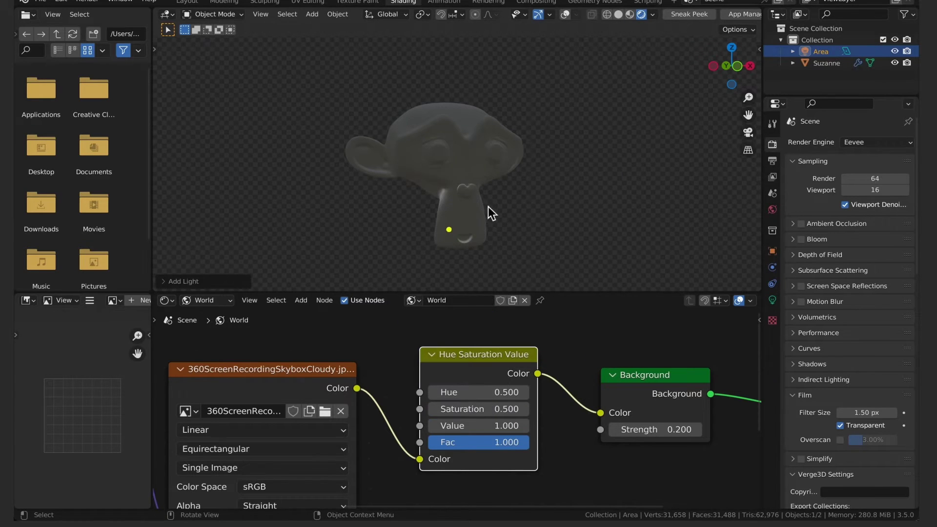
{"action": "key", "text": "g"}
{"action": "key", "text": "z"}
{"action": "key", "text": "y"}
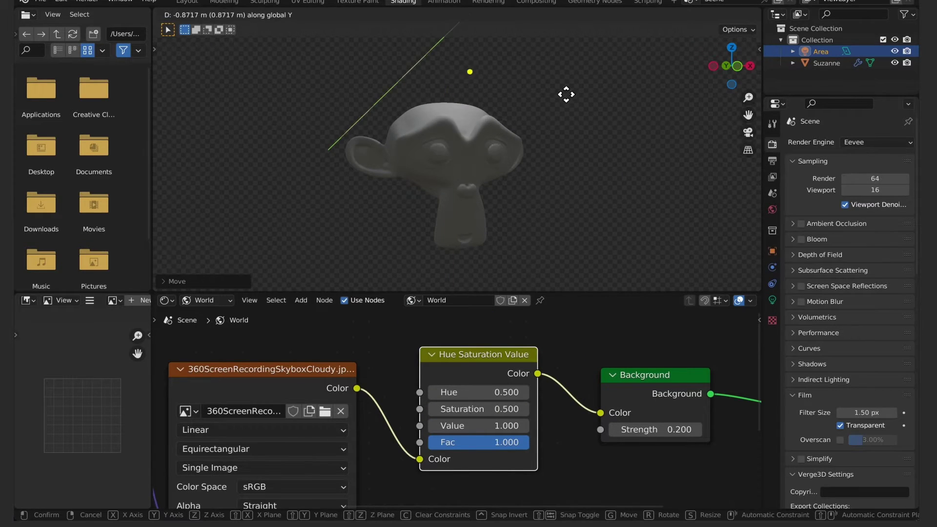
{"action": "left_click", "coordinate": [583, 79]}
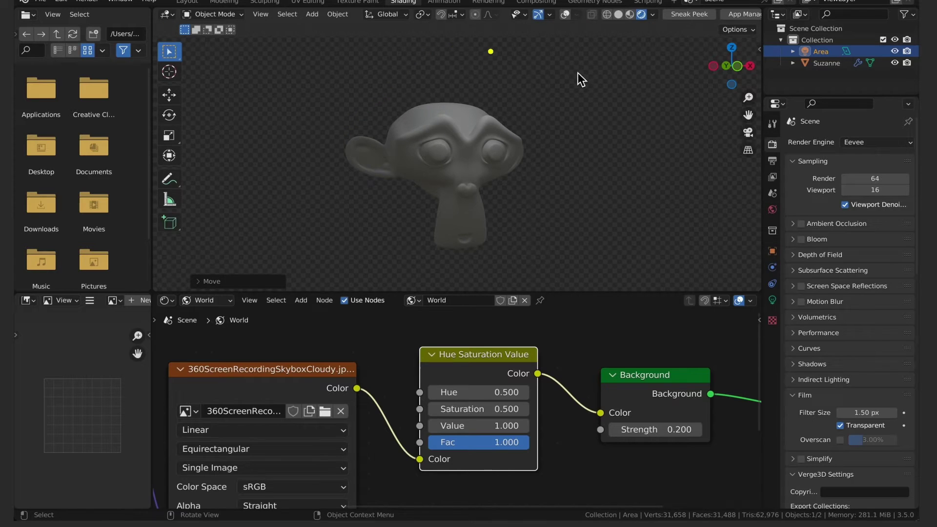
Step: Tilt the Area light about global X and lower it along Z toward Suzanne
{"action": "key", "text": "r"}
{"action": "key", "text": "x"}
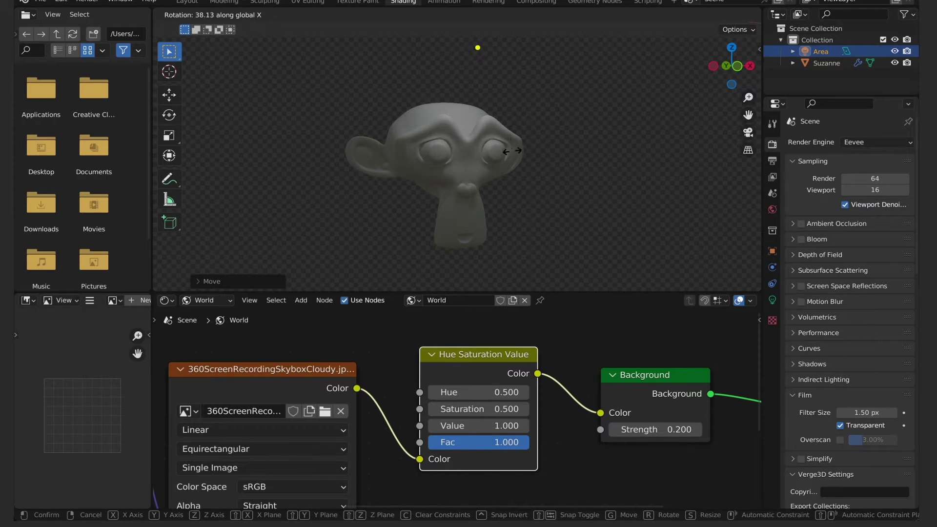
{"action": "left_click", "coordinate": [512, 151]}
{"action": "key", "text": "g"}
{"action": "key", "text": "z"}
{"action": "left_click", "coordinate": [505, 190]}
{"action": "middle_click_drag", "start_coordinate": [505, 190], "coordinate": [429, 182]}
{"action": "middle_click_drag", "start_coordinate": [488, 205], "coordinate": [566, 174]}
{"action": "left_click_drag", "start_coordinate": [590, 85], "coordinate": [395, 208]}
Step: Delete Suzanne and the light, add a UV sphere, subdivide it (Ctrl+3) and shade smooth
{"action": "key", "text": "Delete"}
{"action": "key", "text": "shift+a"}
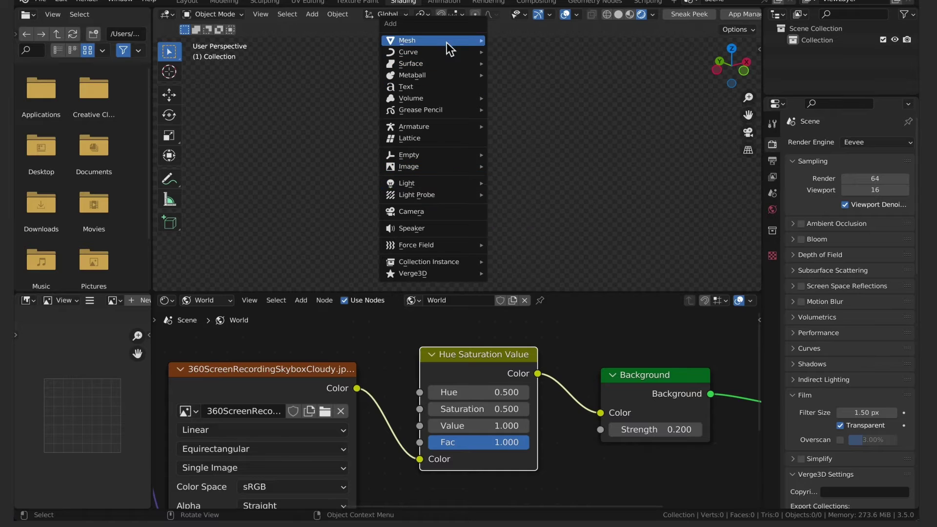
{"action": "mouse_move", "coordinate": [447, 40]}
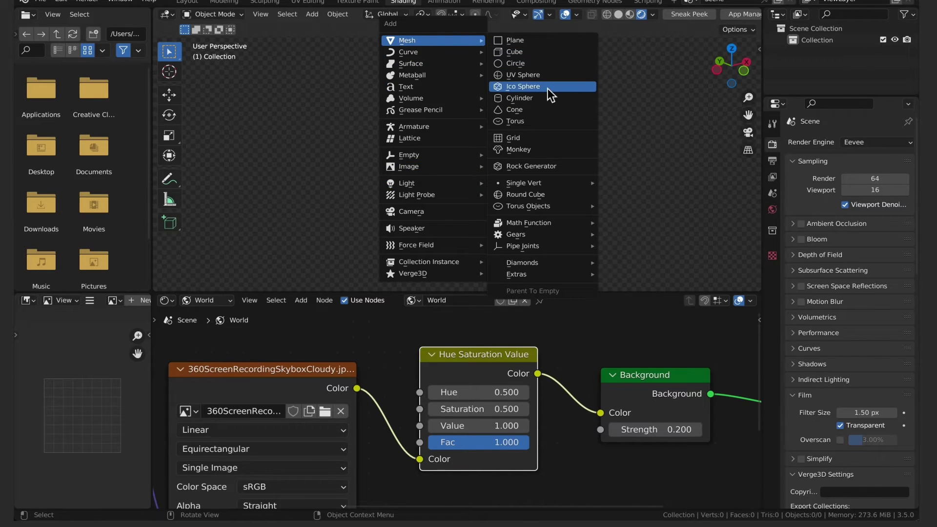
{"action": "left_click", "coordinate": [528, 75]}
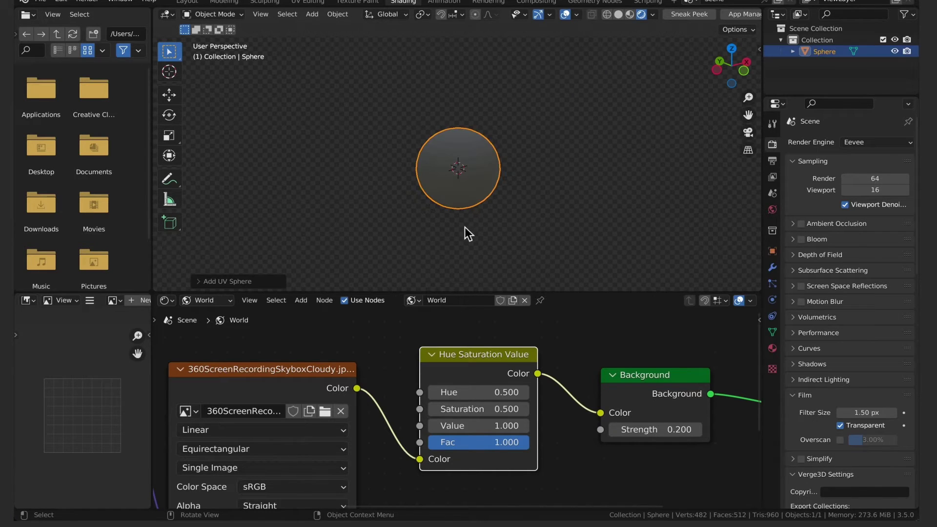
{"action": "key", "text": "ctrl+3"}
{"action": "right_click", "coordinate": [476, 180]}
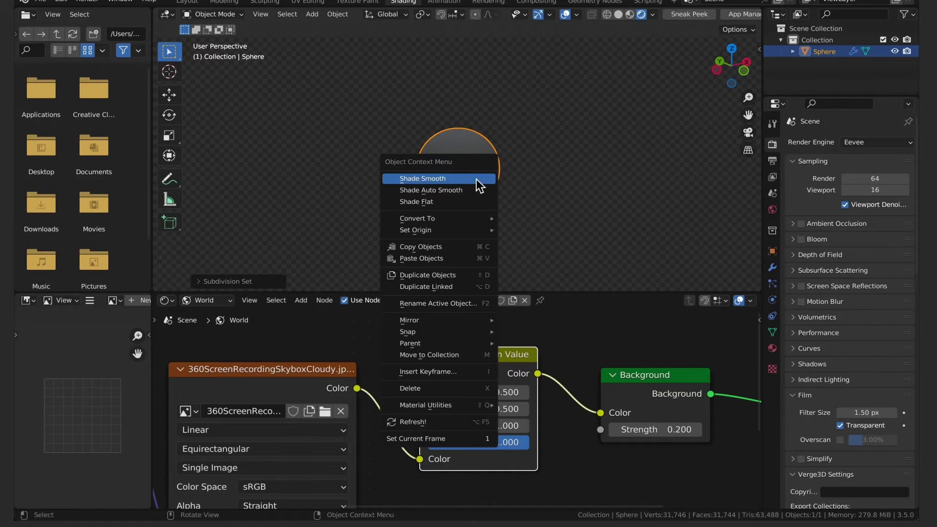
{"action": "left_click", "coordinate": [474, 178]}
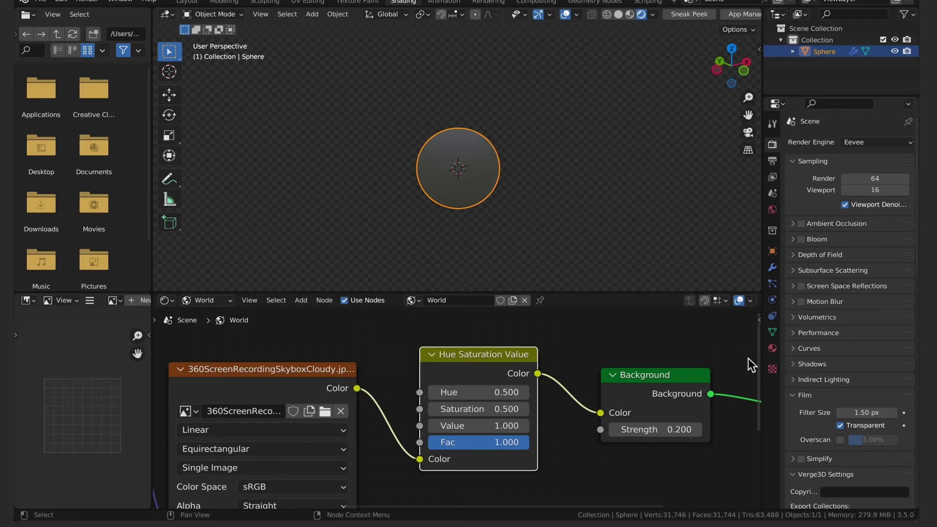
Step: Create a new material for the sphere and show its Object node tree
{"action": "left_click", "coordinate": [772, 348]}
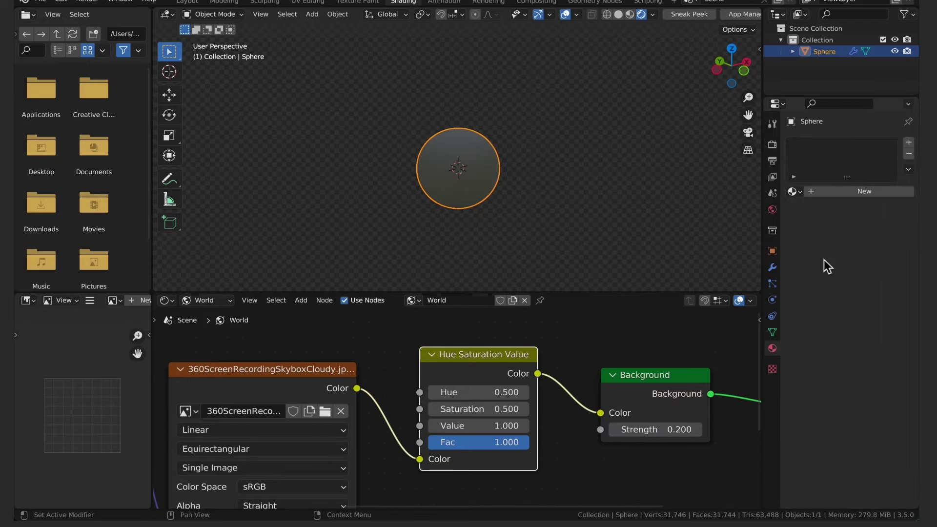
{"action": "left_click", "coordinate": [833, 190]}
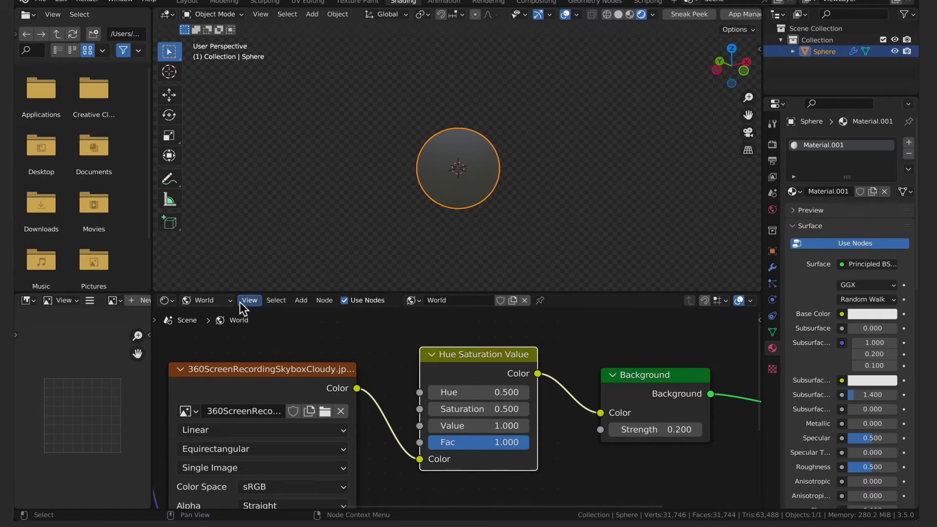
{"action": "left_click", "coordinate": [212, 300]}
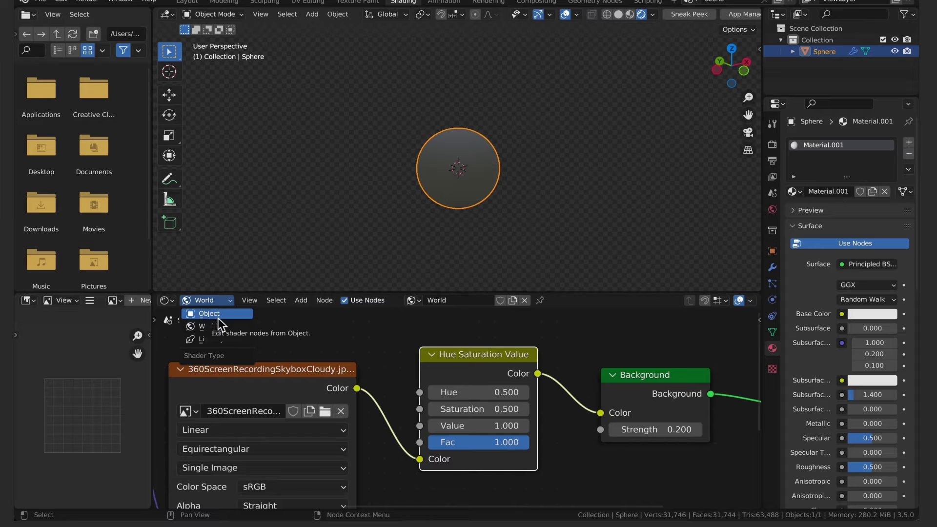
{"action": "left_click", "coordinate": [218, 315]}
{"action": "scroll", "coordinate": [541, 416], "scroll_direction": "down", "scroll_amount": 3}
{"action": "middle_click_drag", "start_coordinate": [373, 423], "coordinate": [477, 360]}
Step: Add an Image Texture node and link its Color into Principled BSDF Base Color
{"action": "key", "text": "shift+a"}
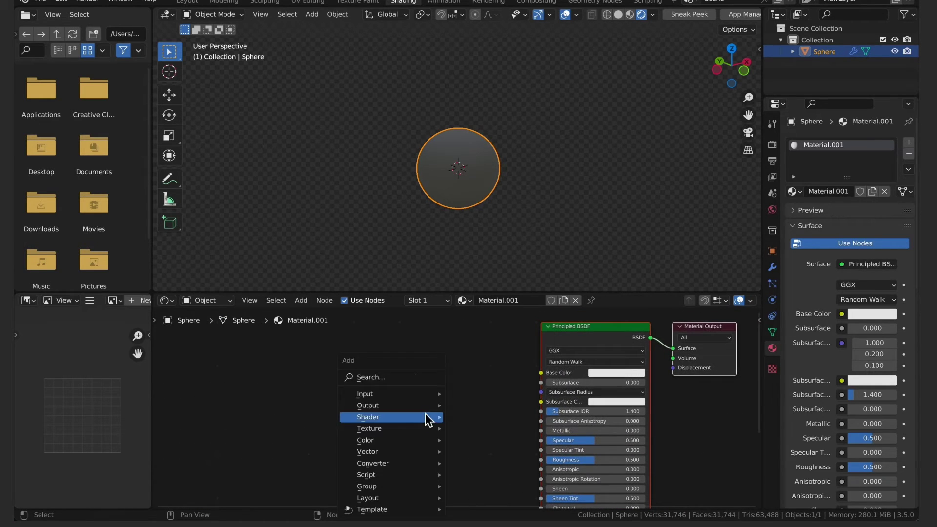
{"action": "left_click", "coordinate": [419, 377]}
{"action": "type", "text": "imag"}
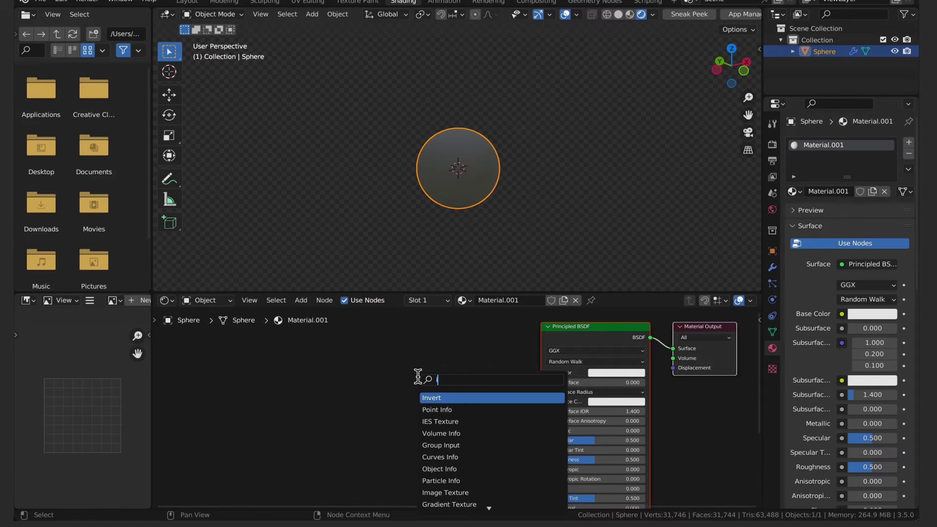
{"action": "left_click", "coordinate": [458, 398]}
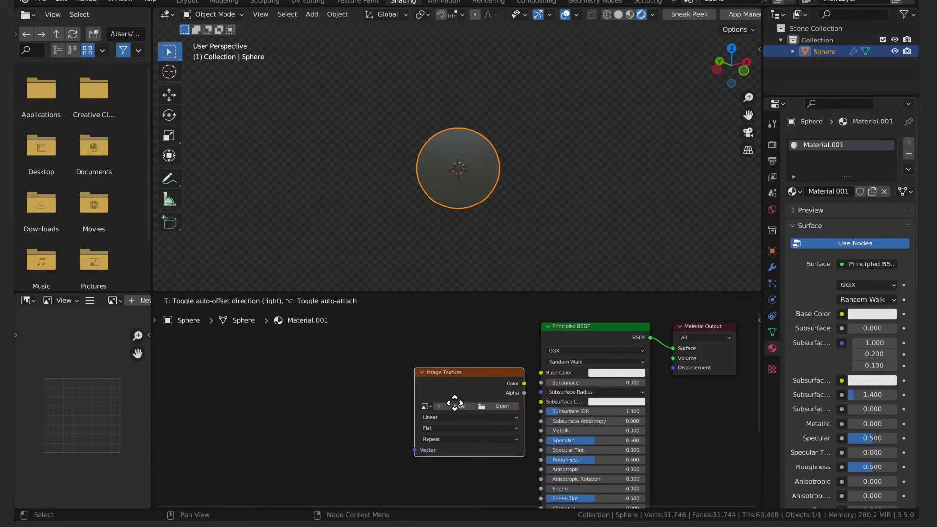
{"action": "left_click", "coordinate": [400, 391]}
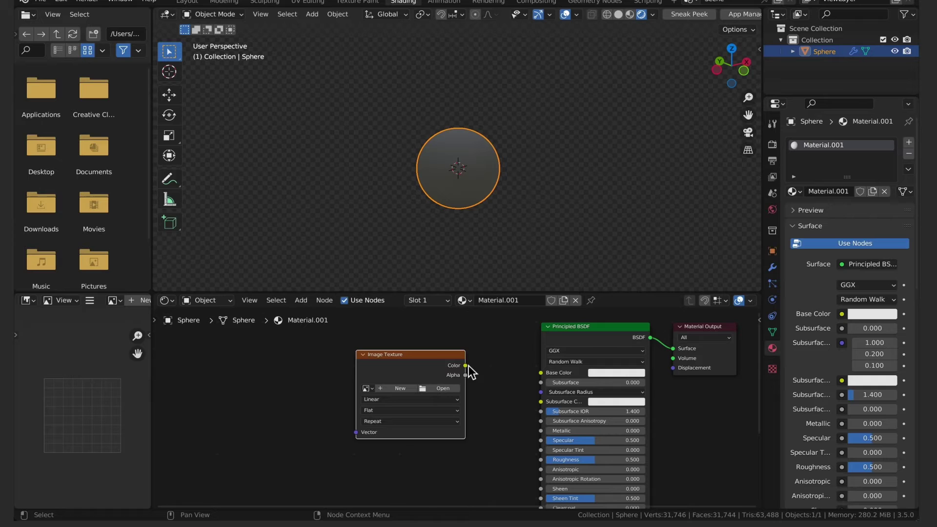
{"action": "left_click_drag", "start_coordinate": [468, 365], "coordinate": [547, 372]}
Step: Assign 360ScreenRecordingSkyboxCloudy.jpeg to the Image Texture and view the textured sphere
{"action": "left_click", "coordinate": [371, 390]}
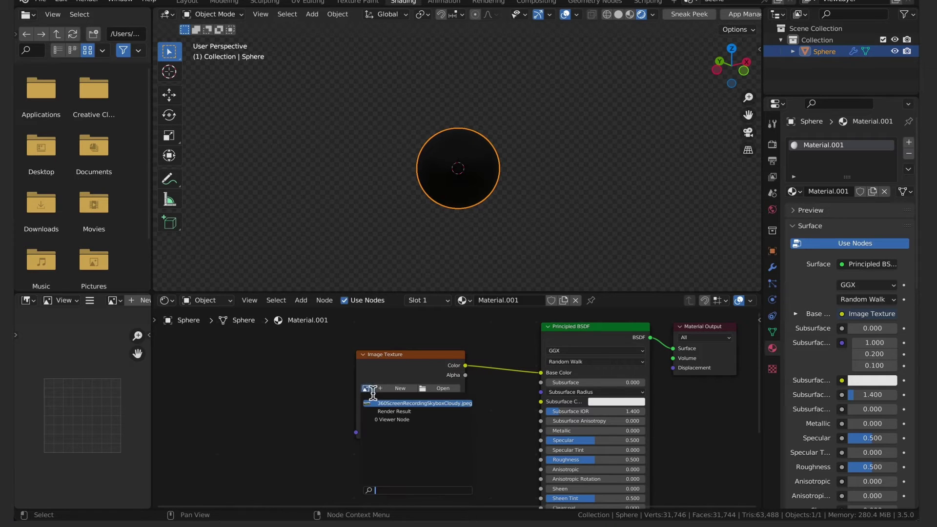
{"action": "left_click", "coordinate": [389, 403]}
{"action": "scroll", "coordinate": [483, 197], "scroll_direction": "up", "scroll_amount": 3}
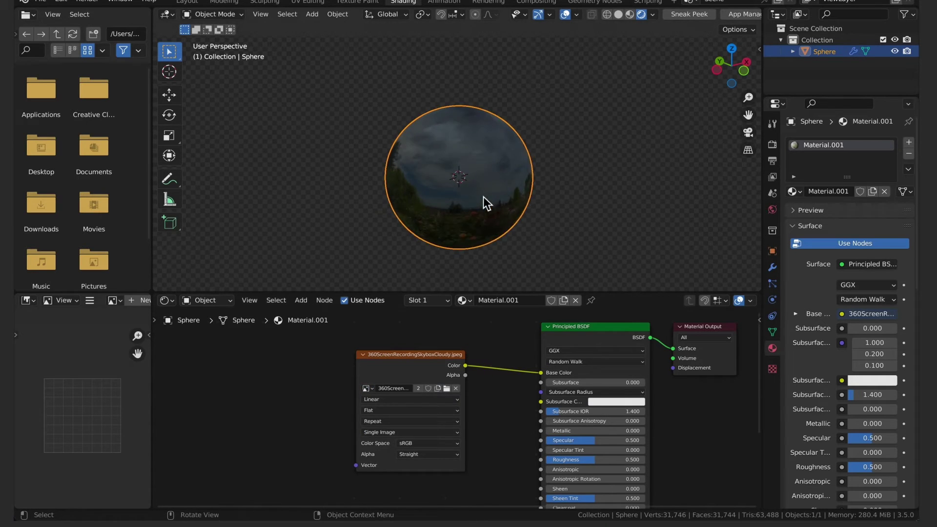
{"action": "middle_click_drag", "start_coordinate": [465, 226], "coordinate": [656, 158]}
{"action": "scroll", "coordinate": [454, 423], "scroll_direction": "down", "scroll_amount": 2}
{"action": "middle_click_drag", "start_coordinate": [389, 404], "coordinate": [492, 351]}
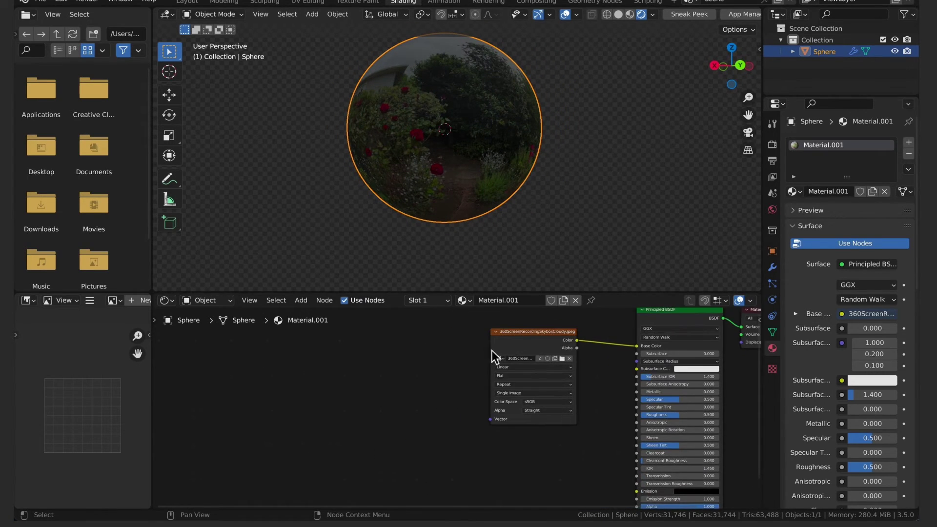
Step: Add Texture Coordinate and Mapping nodes to the Image Texture with Ctrl+T
{"action": "key", "text": "ctrl+t"}
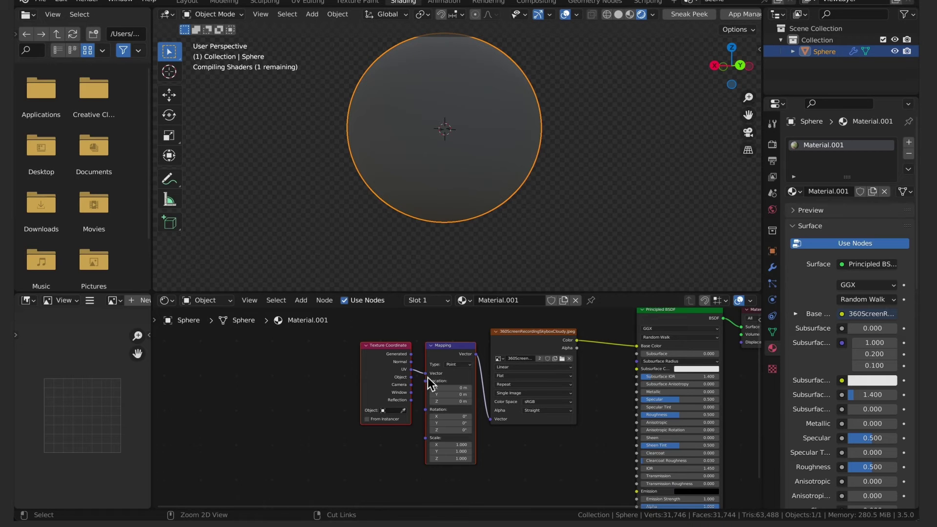
{"action": "scroll", "coordinate": [471, 382], "scroll_direction": "up", "scroll_amount": 2}
{"action": "scroll", "coordinate": [472, 384], "scroll_direction": "up", "scroll_amount": 1}
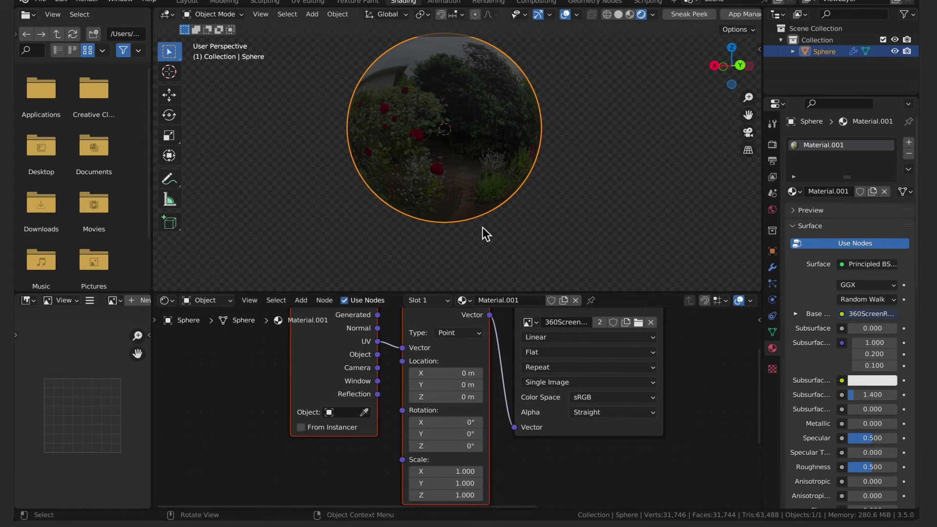
{"action": "scroll", "coordinate": [645, 409], "scroll_direction": "down", "scroll_amount": 2}
{"action": "middle_click_drag", "start_coordinate": [645, 409], "coordinate": [557, 396]}
{"action": "scroll", "coordinate": [558, 397], "scroll_direction": "down", "scroll_amount": 1}
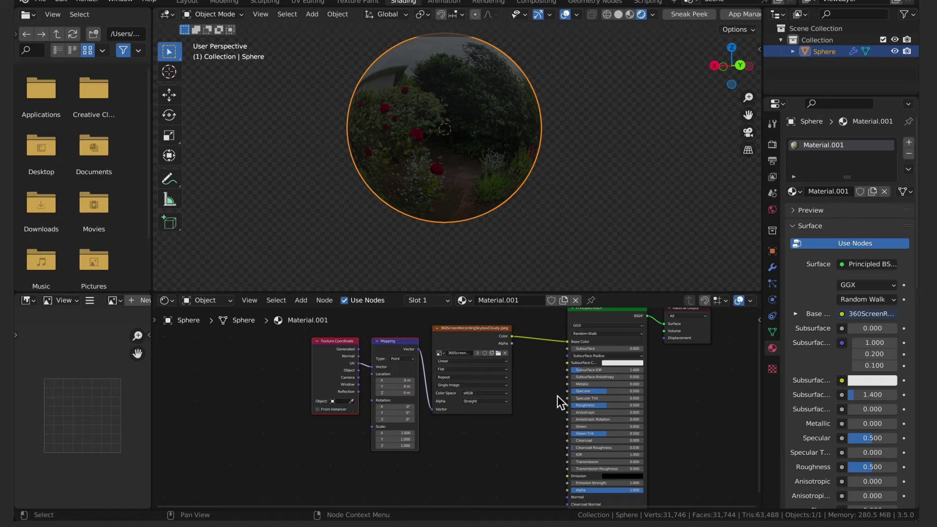
Step: Flip the sphere's normals inward in Edit Mode and enable Backface Culling on its material
{"action": "key", "text": "Tab"}
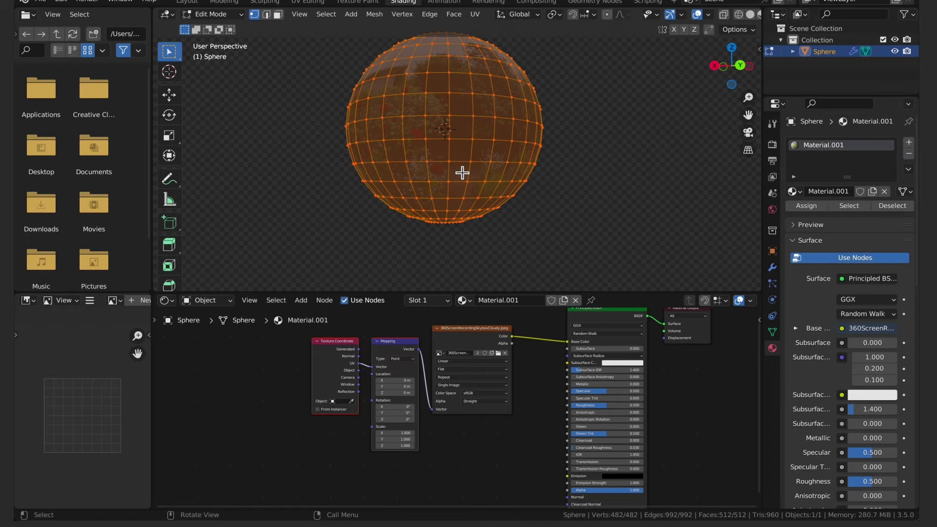
{"action": "left_click", "coordinate": [377, 15]}
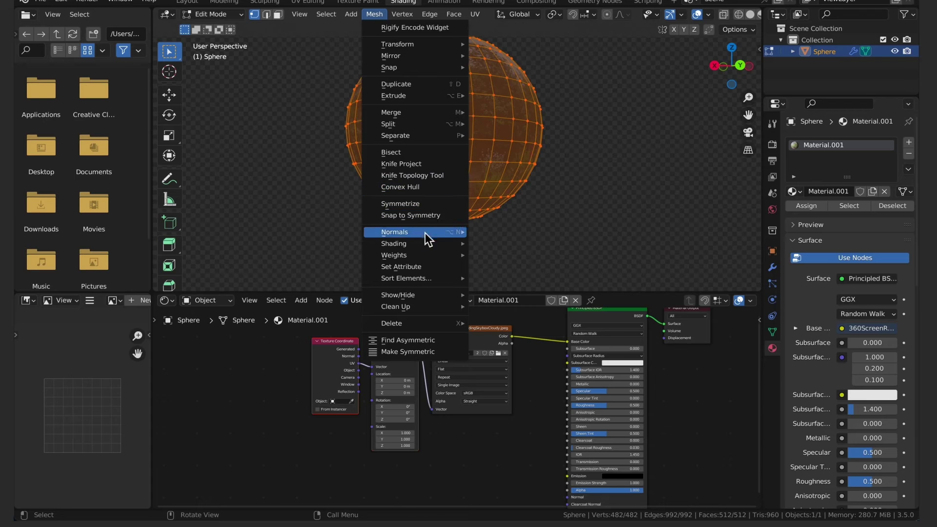
{"action": "mouse_move", "coordinate": [425, 233]}
{"action": "left_click", "coordinate": [525, 236]}
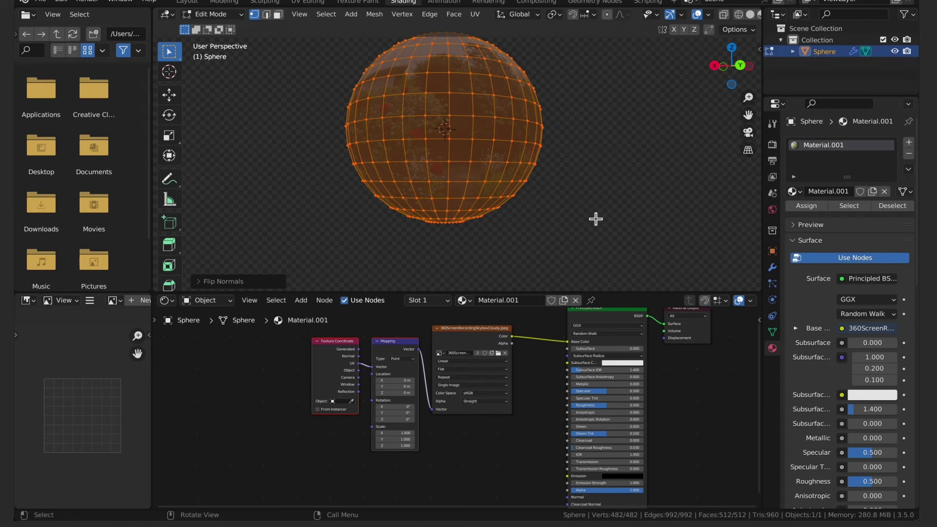
{"action": "scroll", "coordinate": [813, 371], "scroll_direction": "down", "scroll_amount": 15}
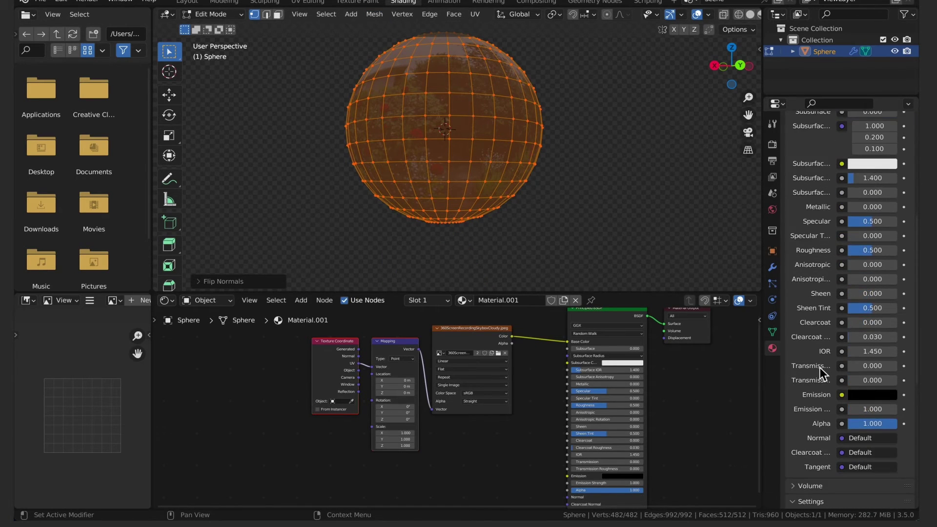
{"action": "left_click", "coordinate": [844, 403]}
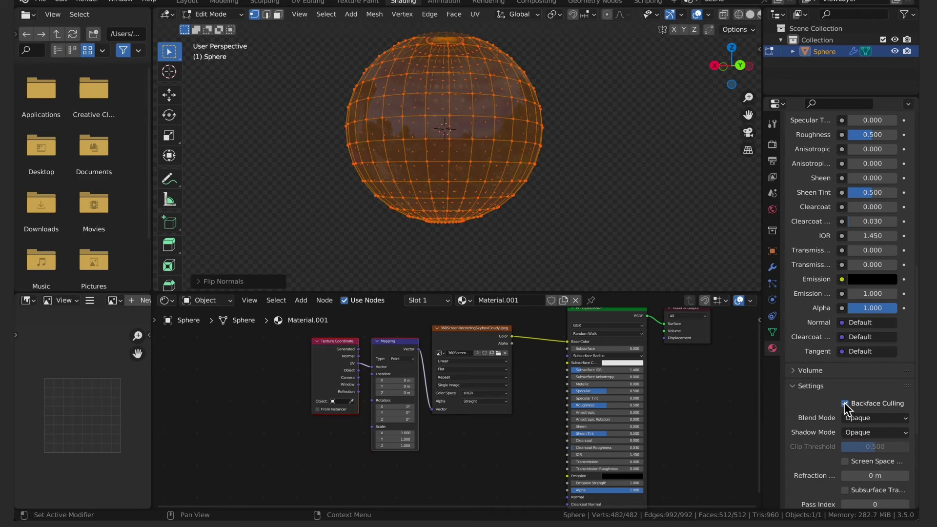
{"action": "key", "text": "Tab"}
{"action": "middle_click_drag", "start_coordinate": [431, 109], "coordinate": [549, 186]}
Step: Add a Background shader after the image and connect it to Material Output Surface
{"action": "key", "text": "shift+a"}
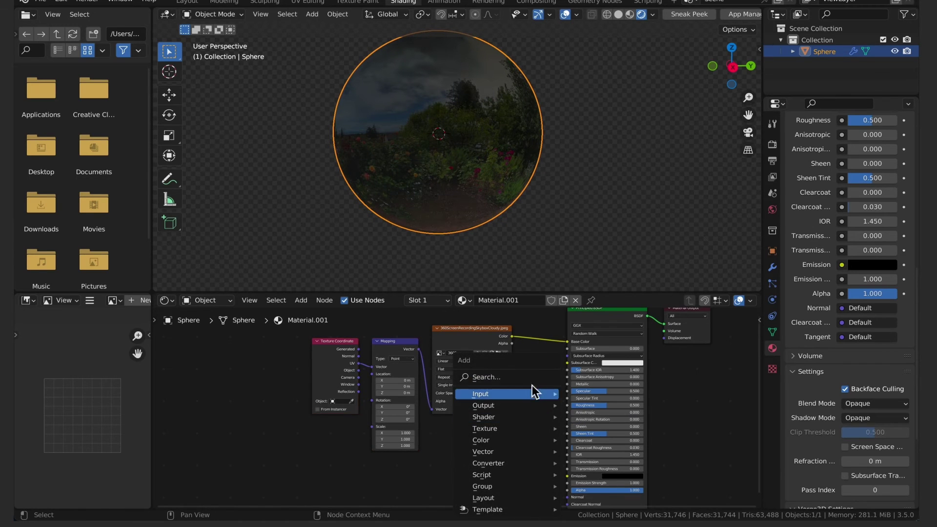
{"action": "left_click", "coordinate": [531, 378]}
{"action": "type", "text": "back"}
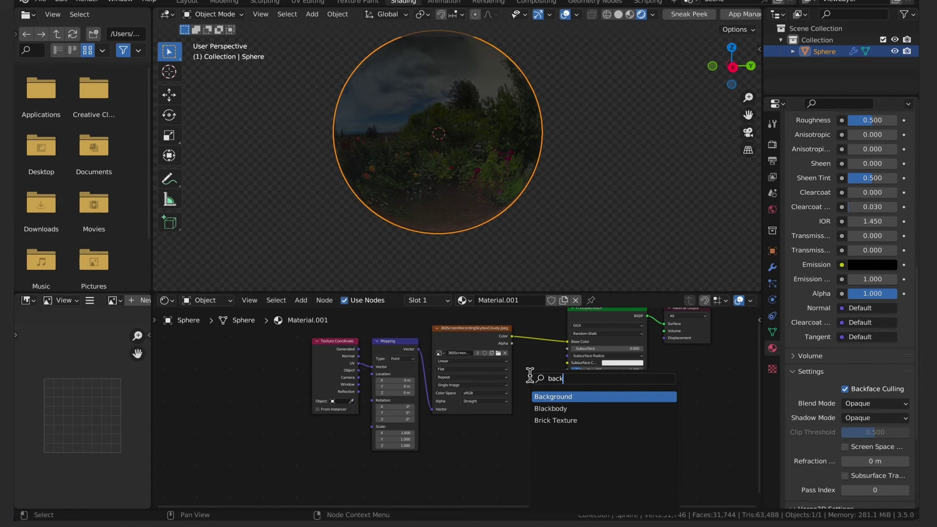
{"action": "left_click", "coordinate": [568, 396]}
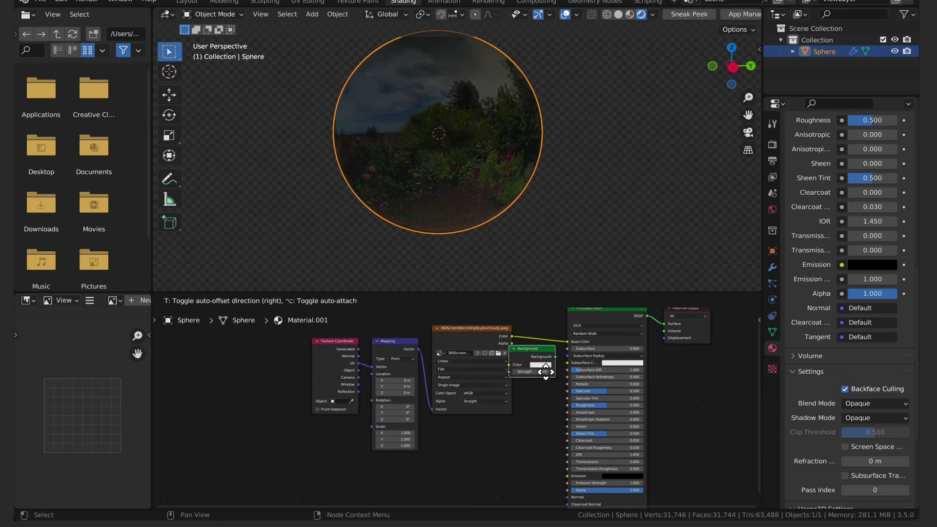
{"action": "left_click", "coordinate": [566, 351]}
{"action": "left_click_drag", "start_coordinate": [587, 336], "coordinate": [713, 387]}
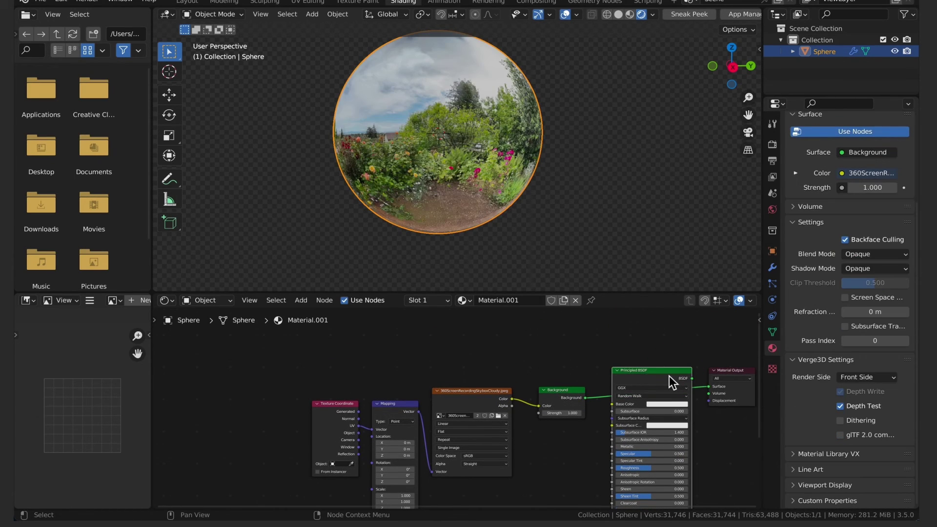
Step: Delete the unused Principled BSDF node and maximise the 3D viewport
{"action": "left_click", "coordinate": [671, 376]}
{"action": "key", "text": "x"}
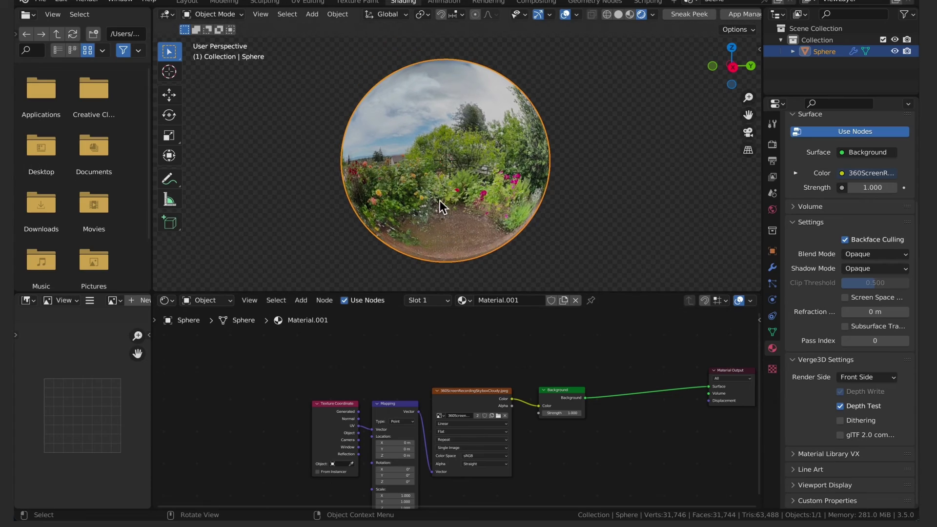
{"action": "key", "text": "ctrl+space"}
{"action": "middle_click_drag", "start_coordinate": [462, 327], "coordinate": [512, 331]}
{"action": "scroll", "coordinate": [526, 329], "scroll_direction": "up", "scroll_amount": 3}
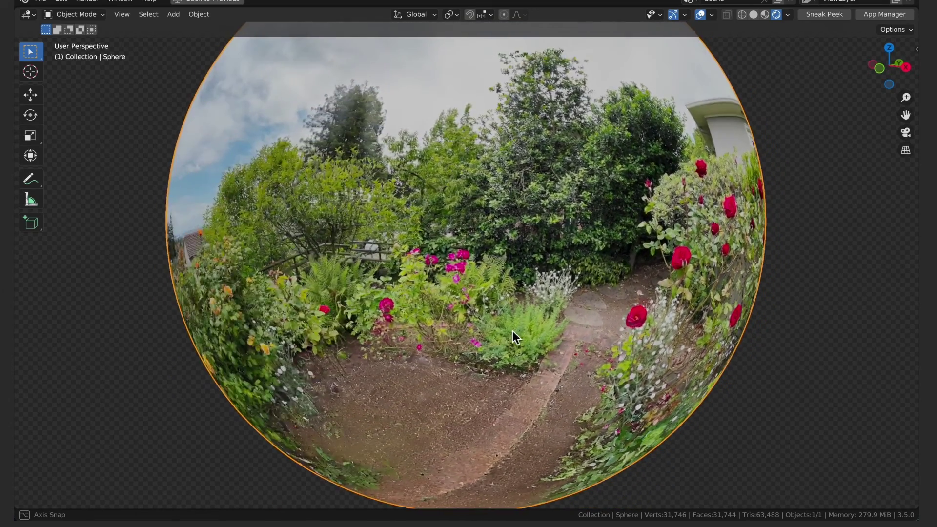
{"action": "scroll", "coordinate": [513, 331], "scroll_direction": "down", "scroll_amount": 4}
{"action": "middle_click_drag", "start_coordinate": [478, 283], "coordinate": [483, 297], "text": "shift"}
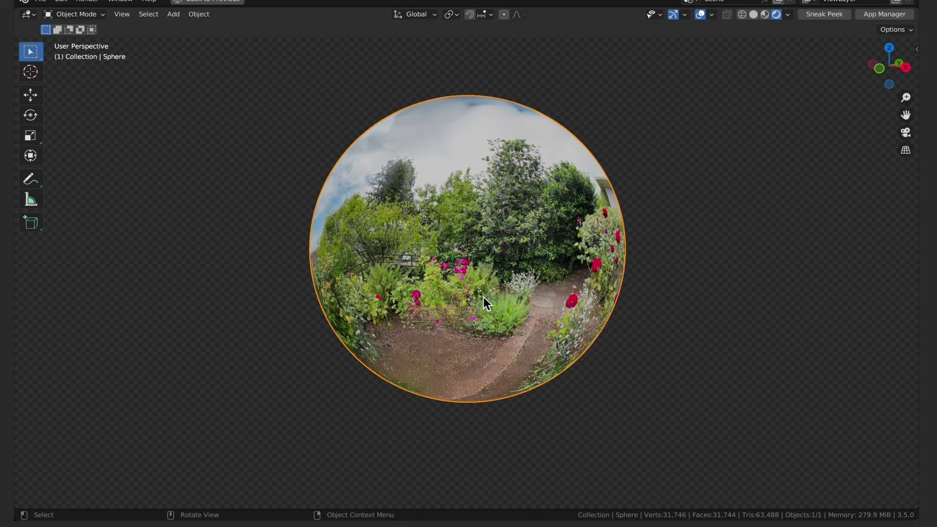